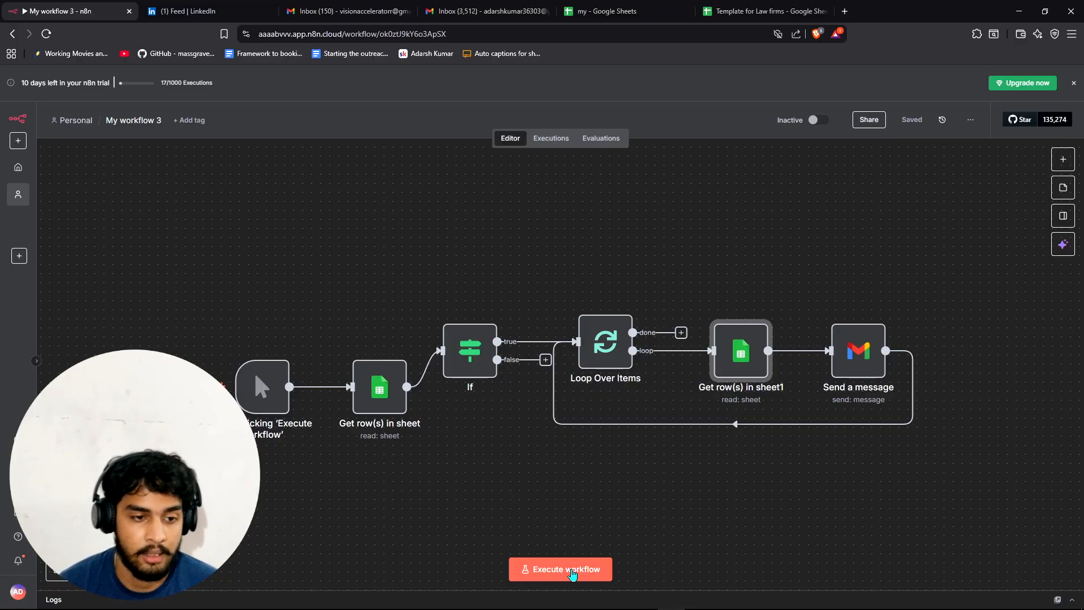
- Execute the finished workflow and read the newest "Helping law firms book more high-value clients" email in the first Gmail inbox
click(571, 569)
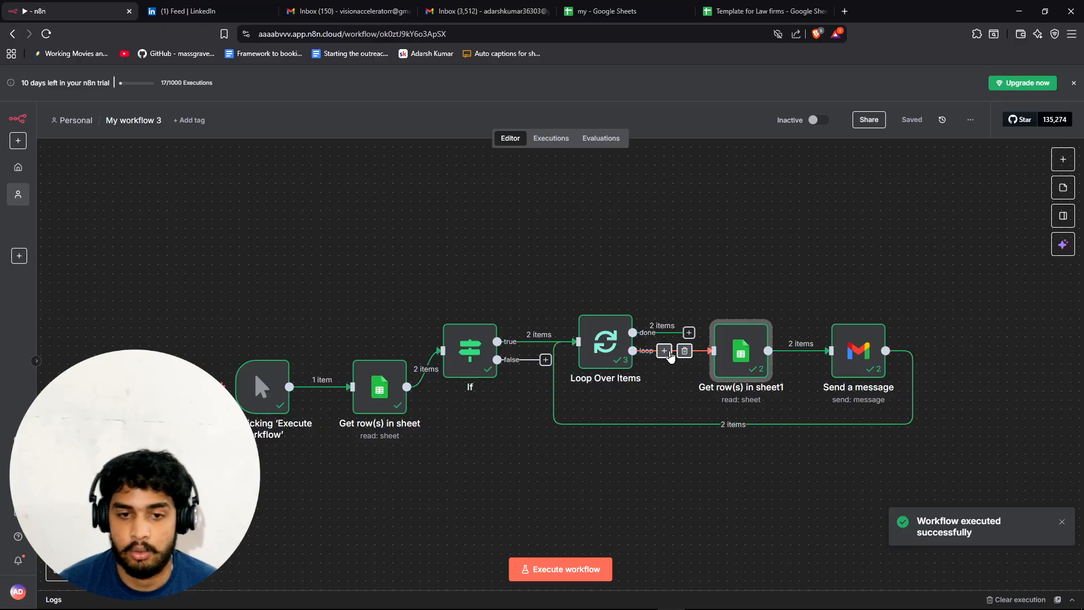
click(379, 15)
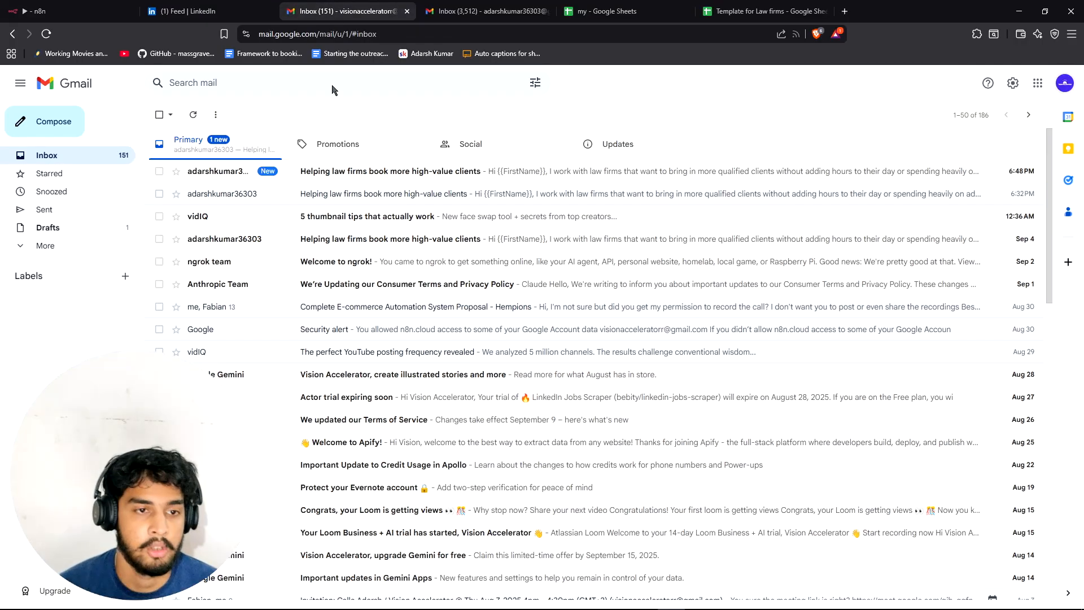
click(284, 176)
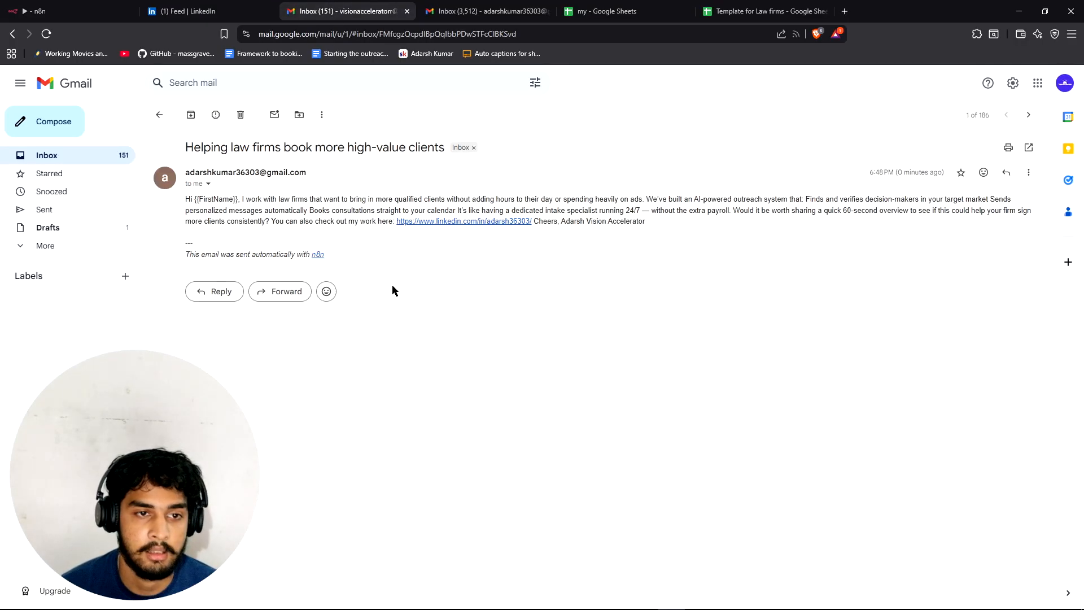
drag(190, 195, 610, 293)
click(610, 293)
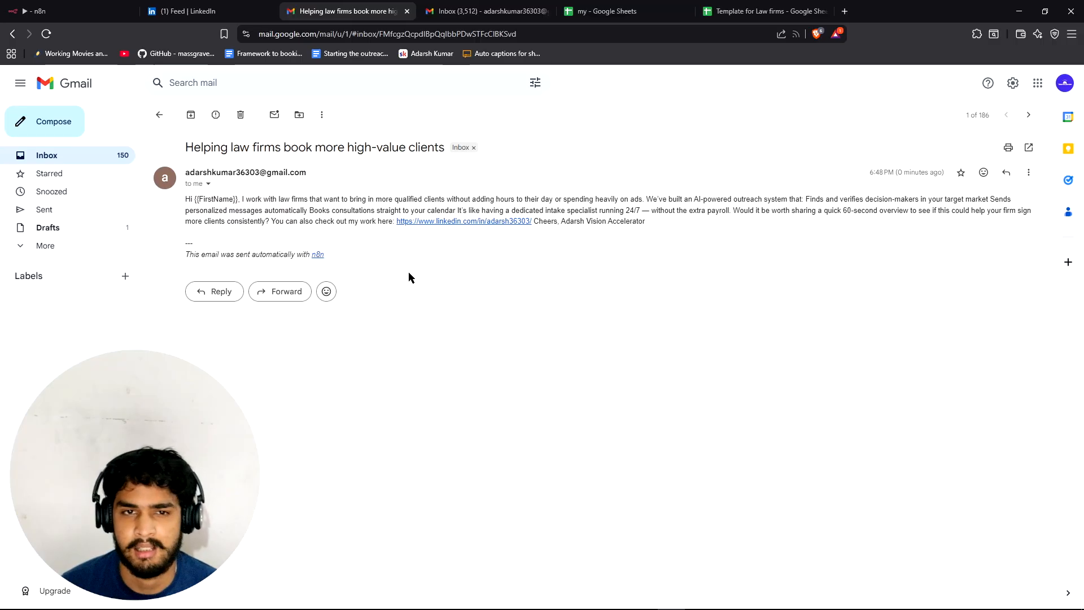
drag(238, 202, 183, 202)
click(386, 264)
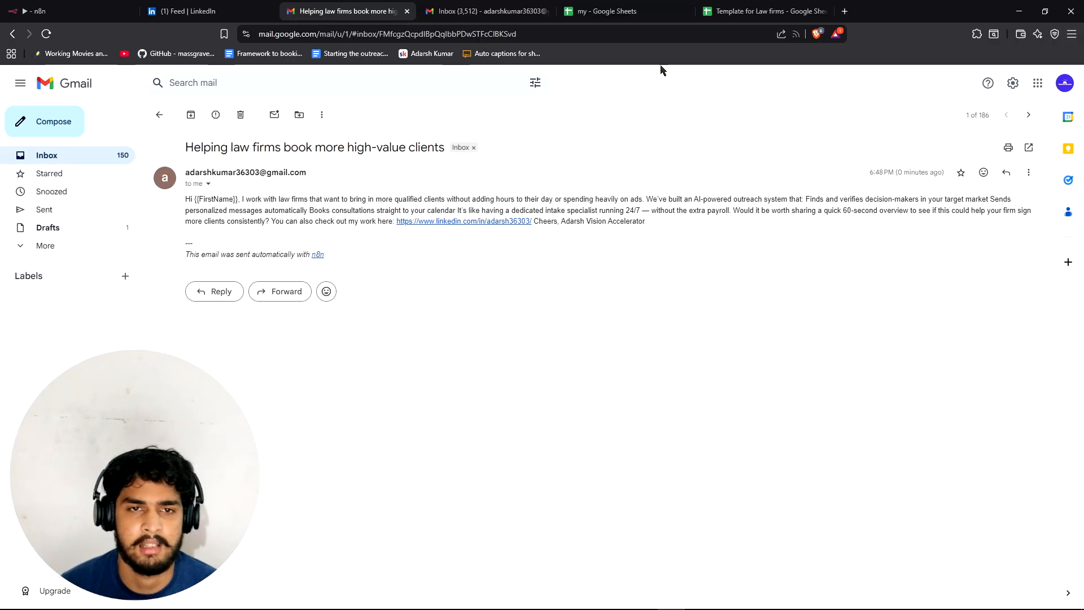
- Refresh the second Gmail inbox and read the newest "Helping law firms book more high-value clients" email there
click(490, 12)
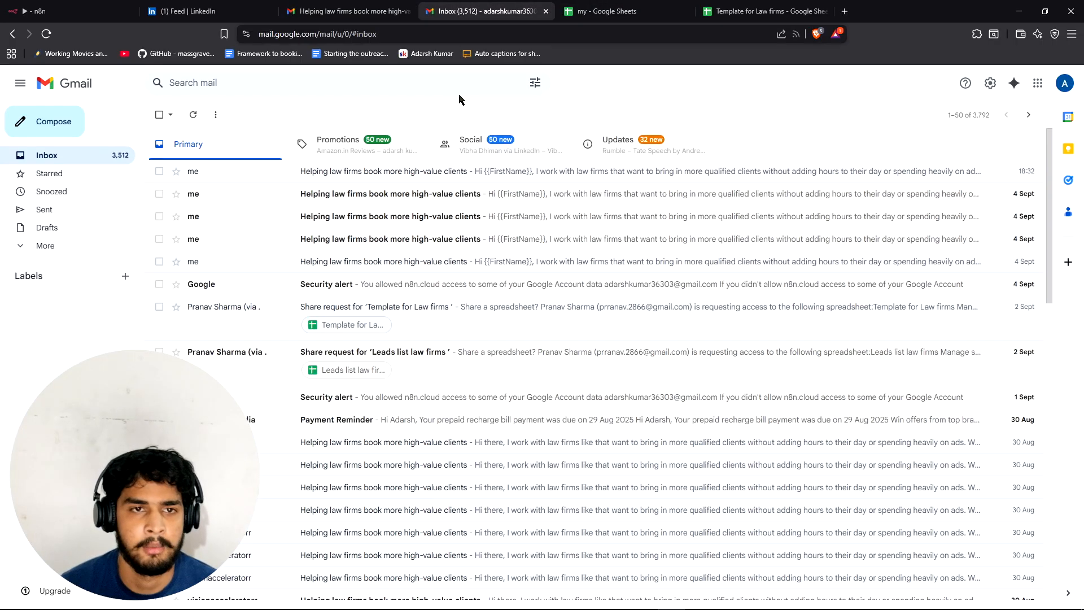
click(46, 34)
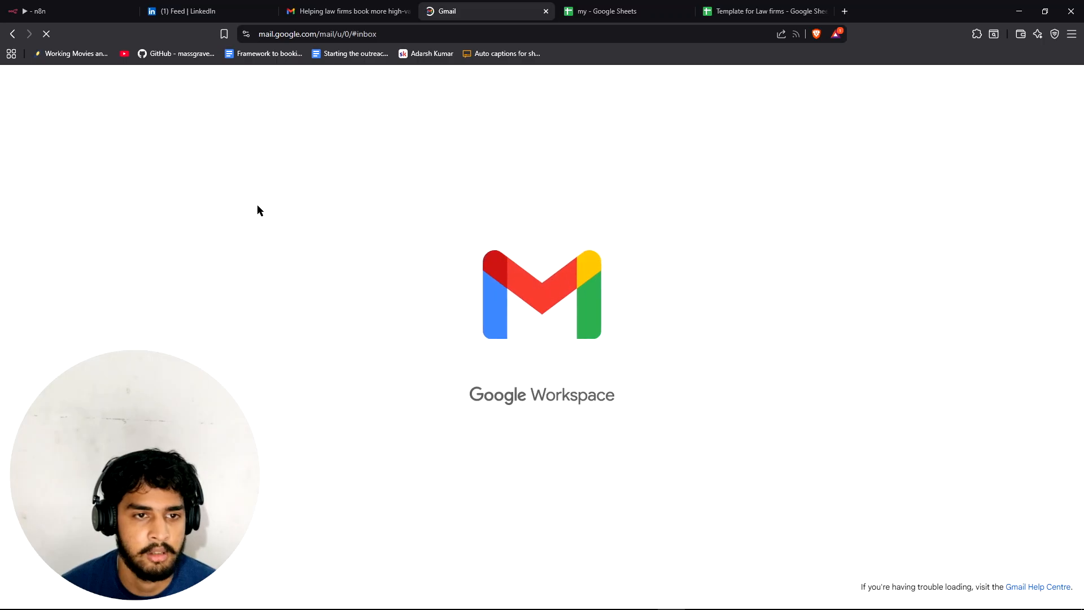
click(243, 169)
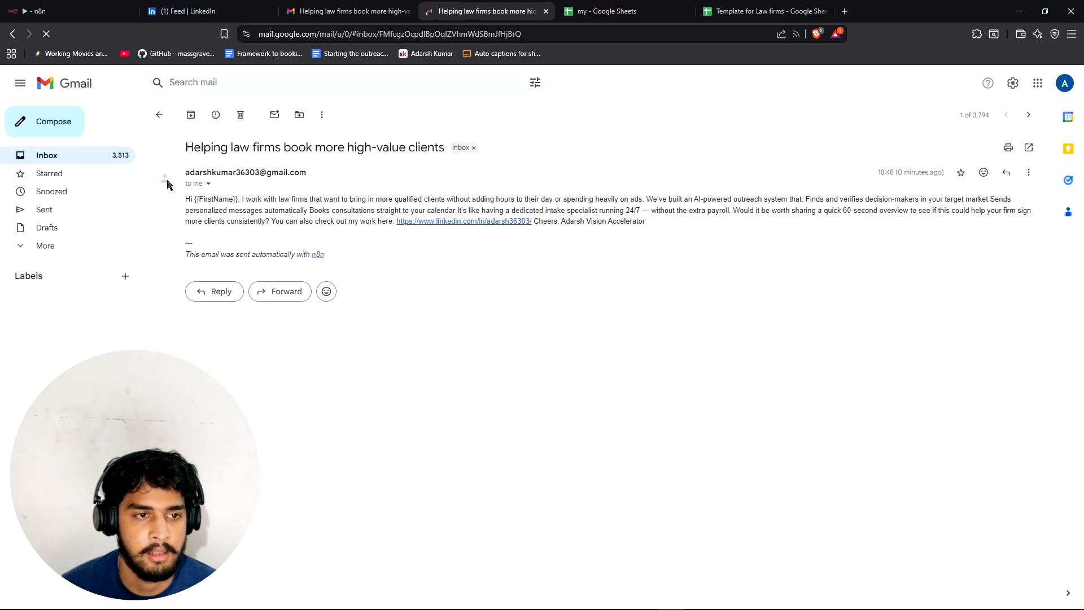
drag(177, 143, 515, 317)
click(517, 320)
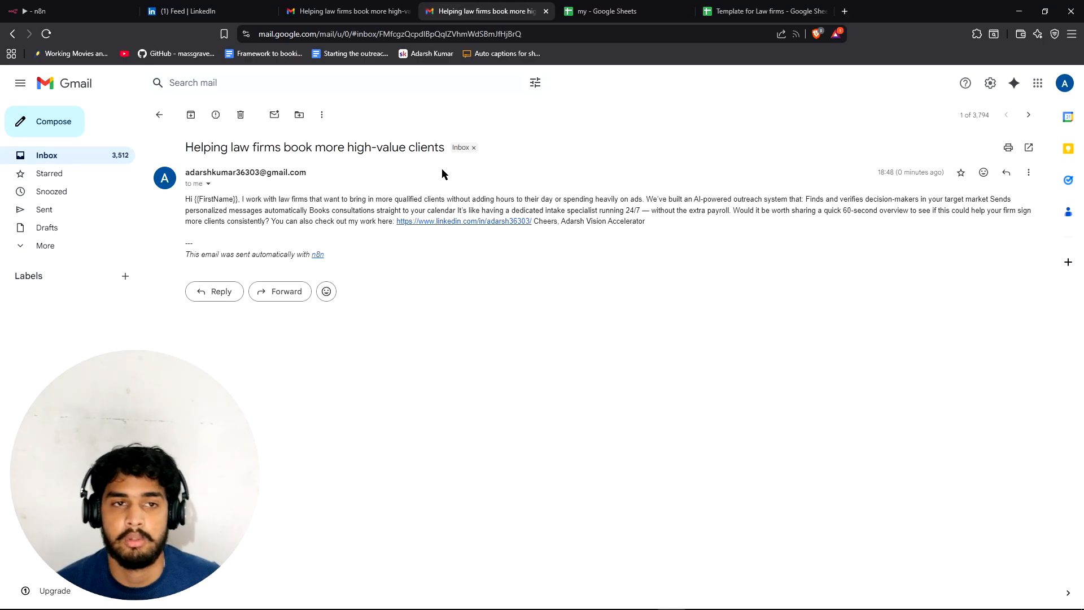
- Switch to n8n and create a new workflow with a manual trigger as its first step
click(11, 5)
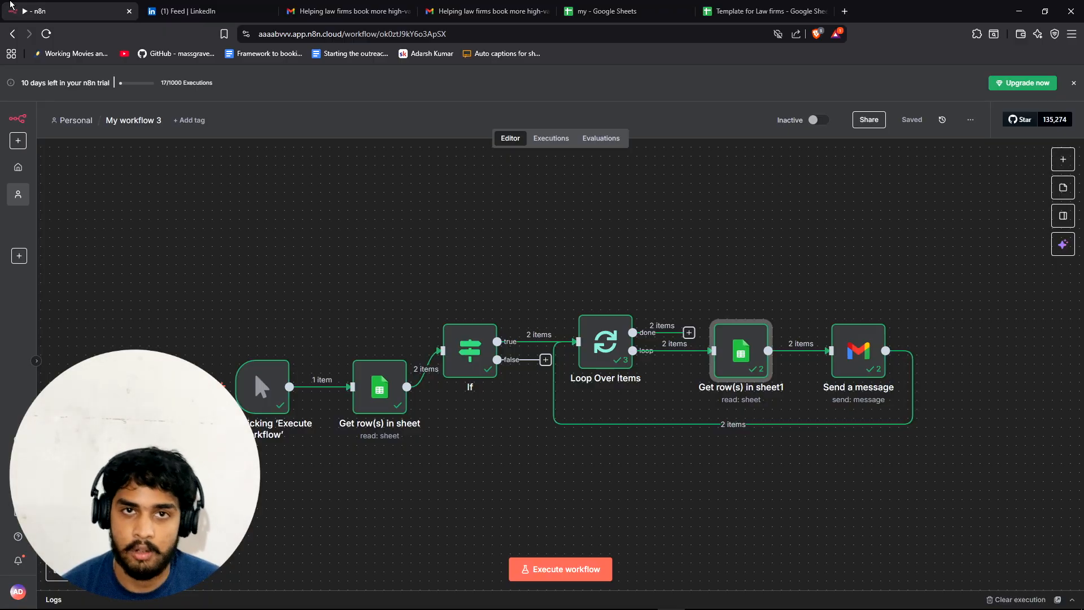
drag(821, 490, 791, 495)
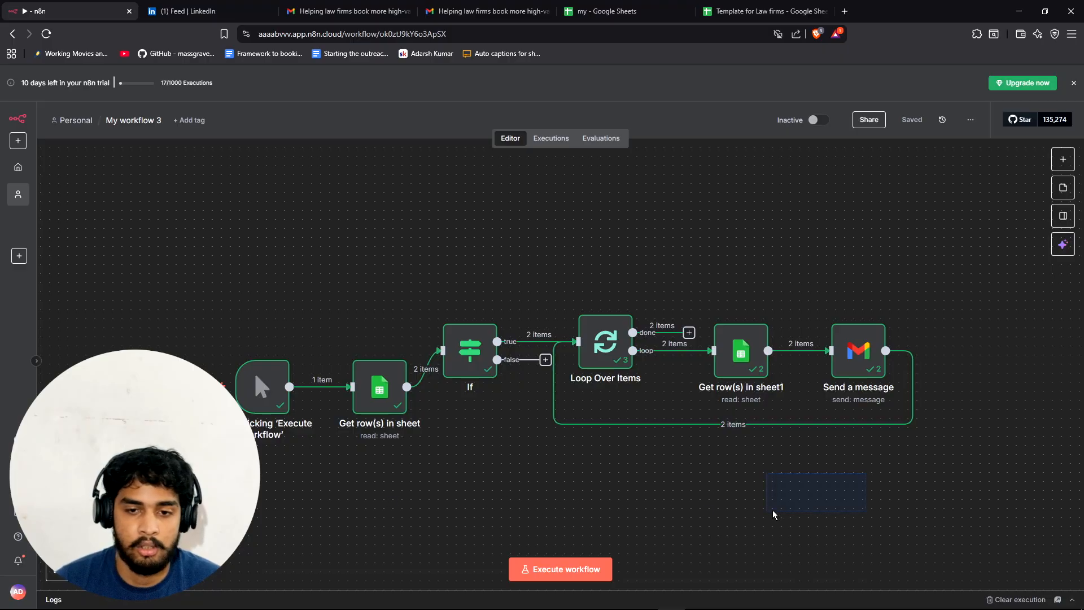
drag(706, 486, 235, 475)
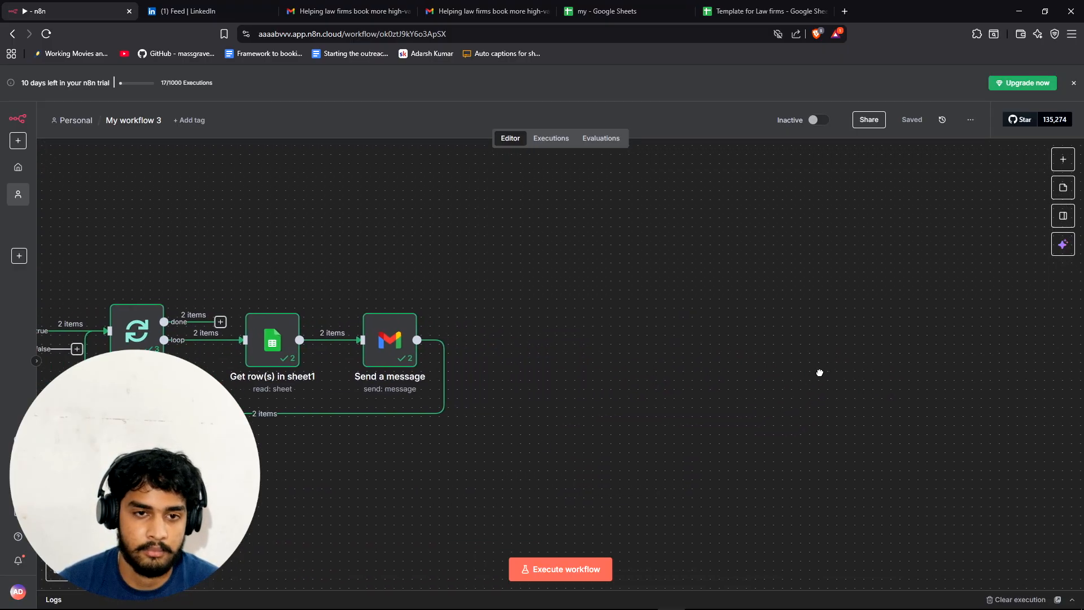
drag(818, 372, 649, 407)
click(18, 169)
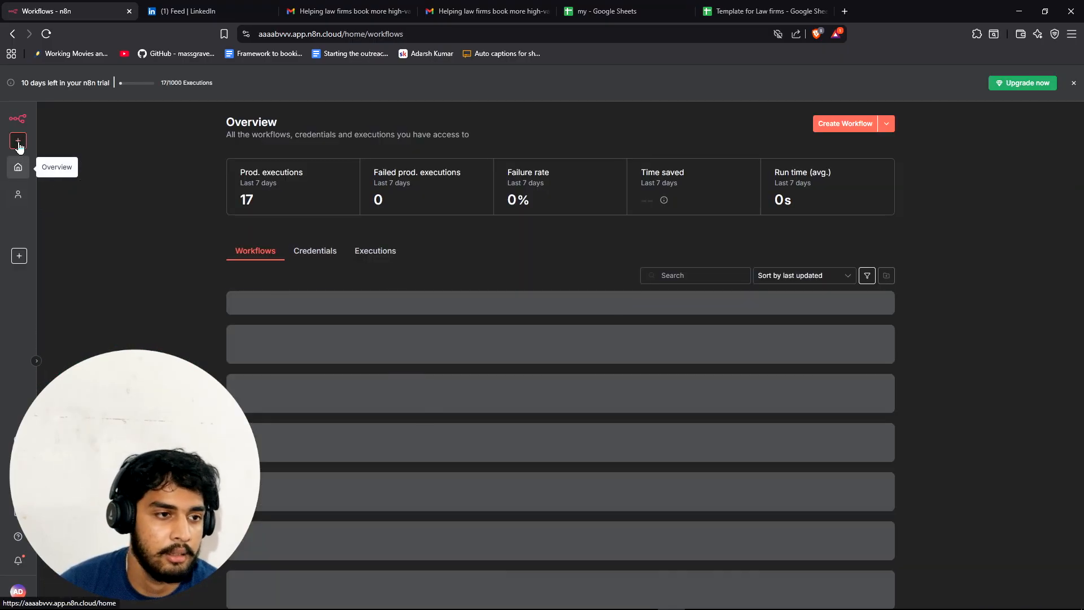
click(840, 126)
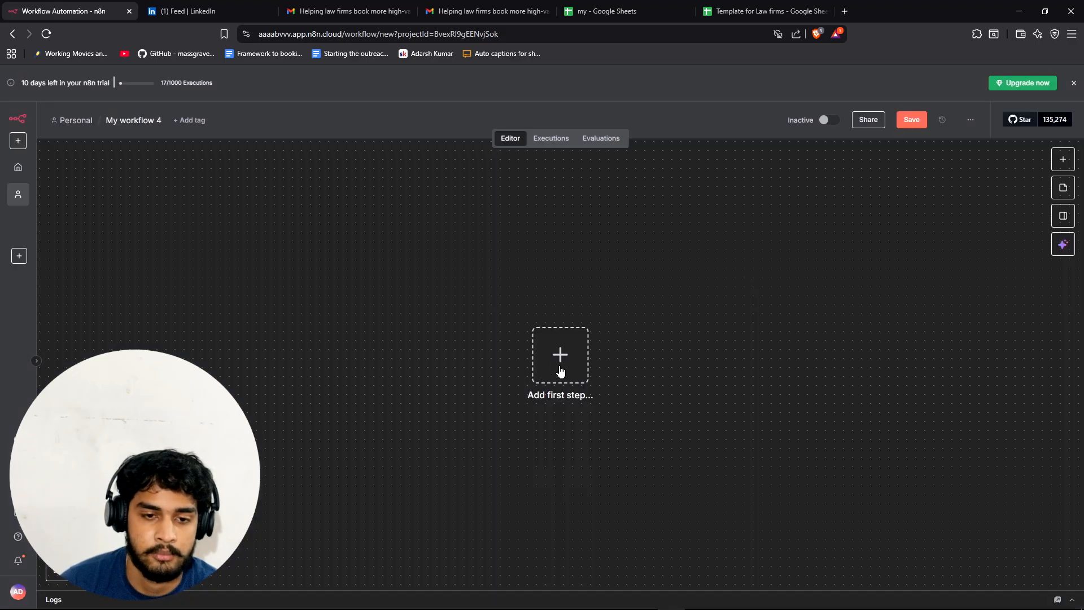
click(560, 370)
click(879, 246)
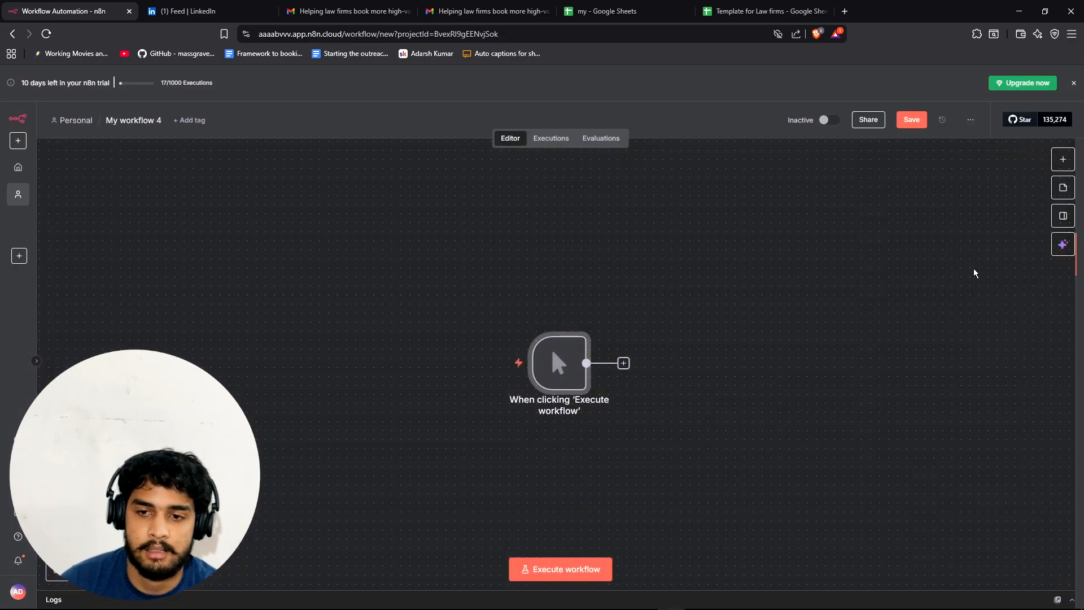
- Add a Google Sheets "Get row(s) in sheet" node after the manual trigger
click(579, 363)
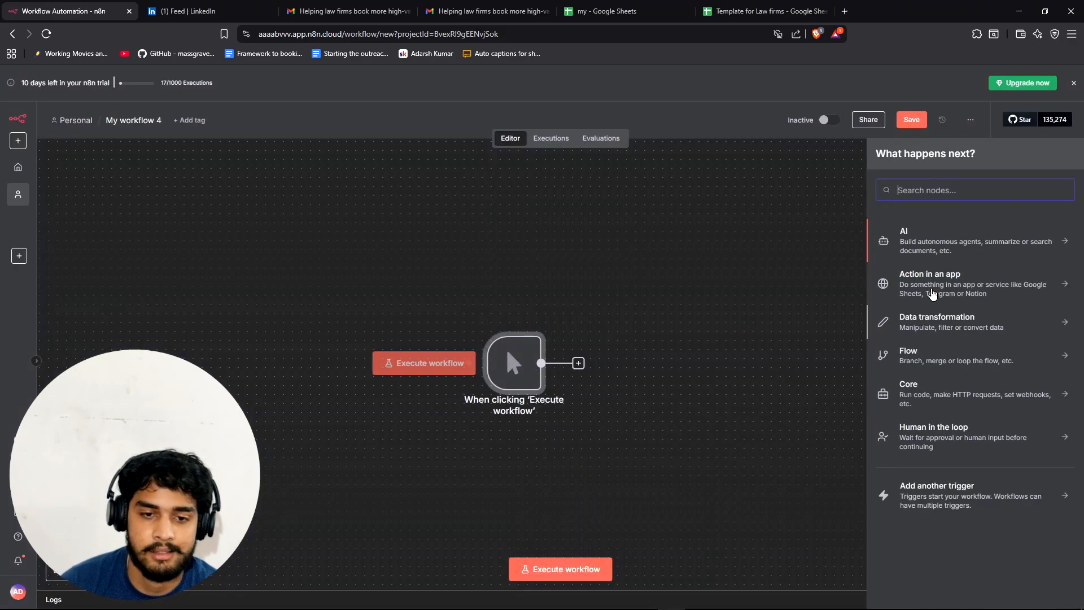
text(goog)
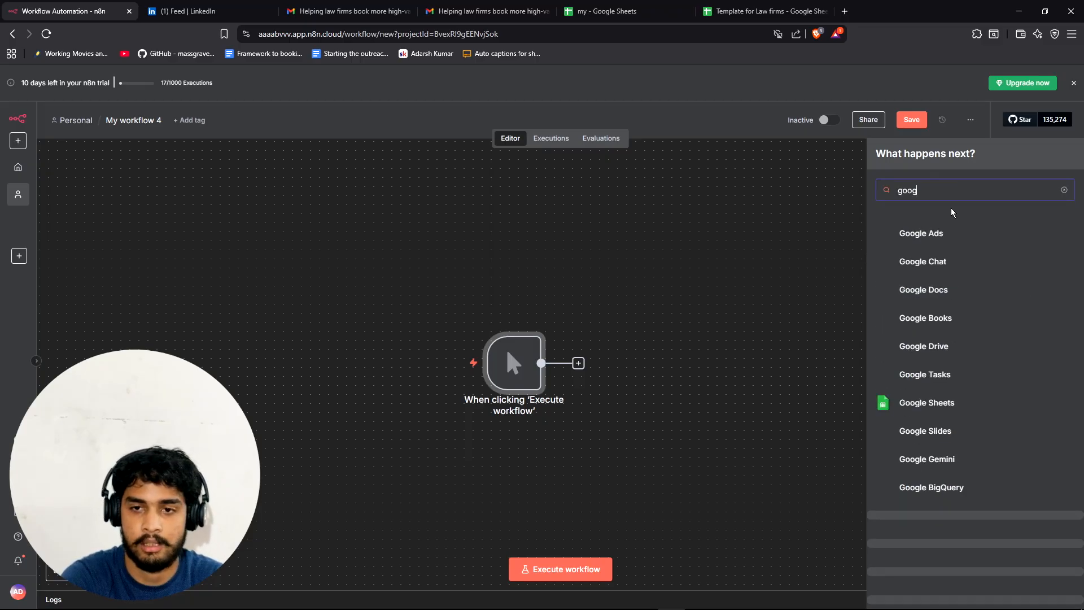
text(leshe)
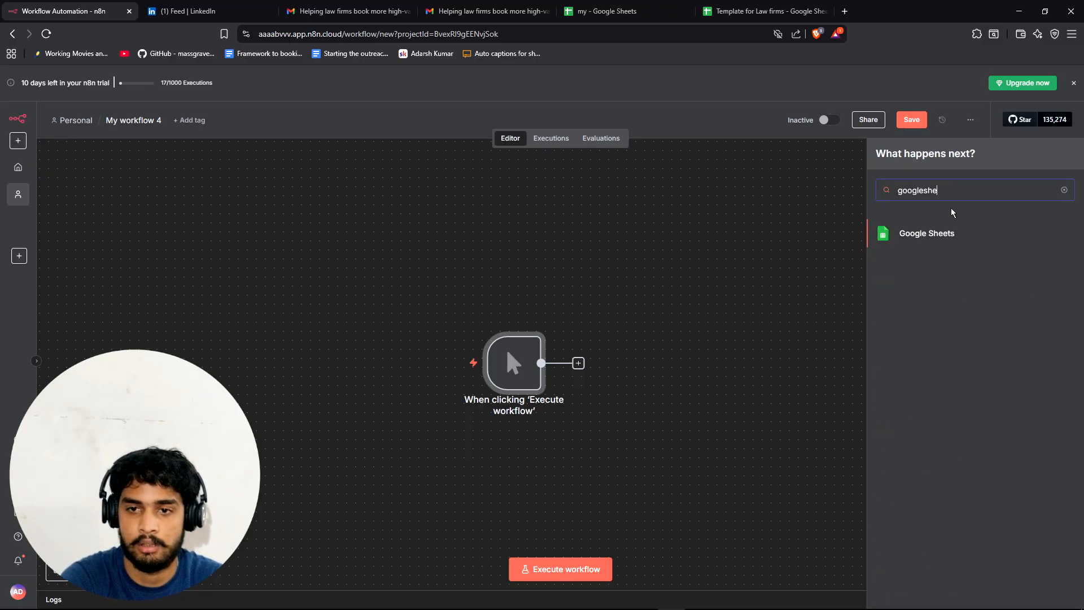
click(944, 239)
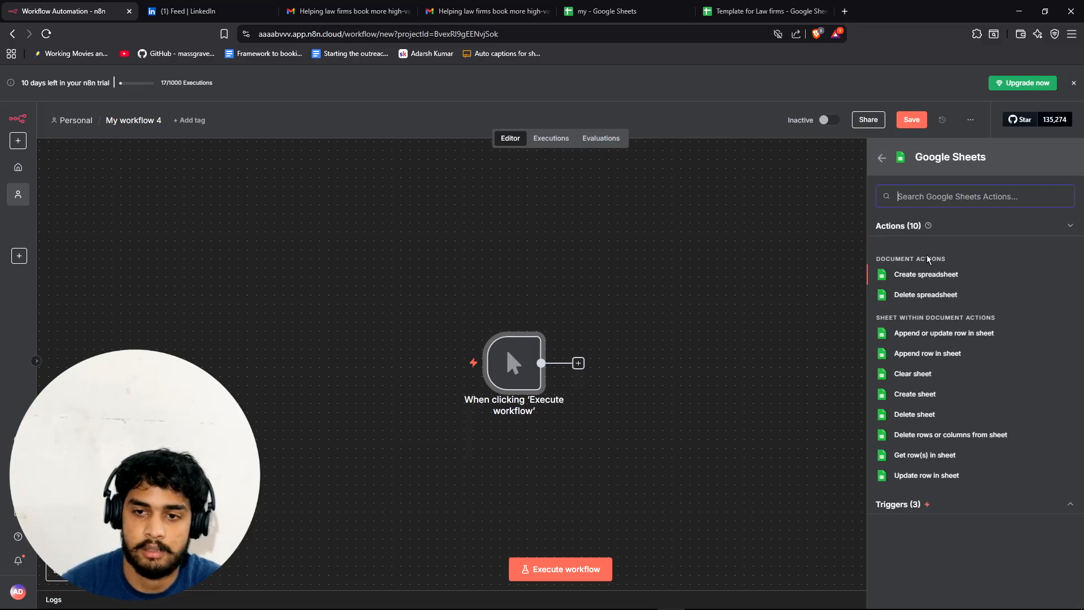
click(916, 455)
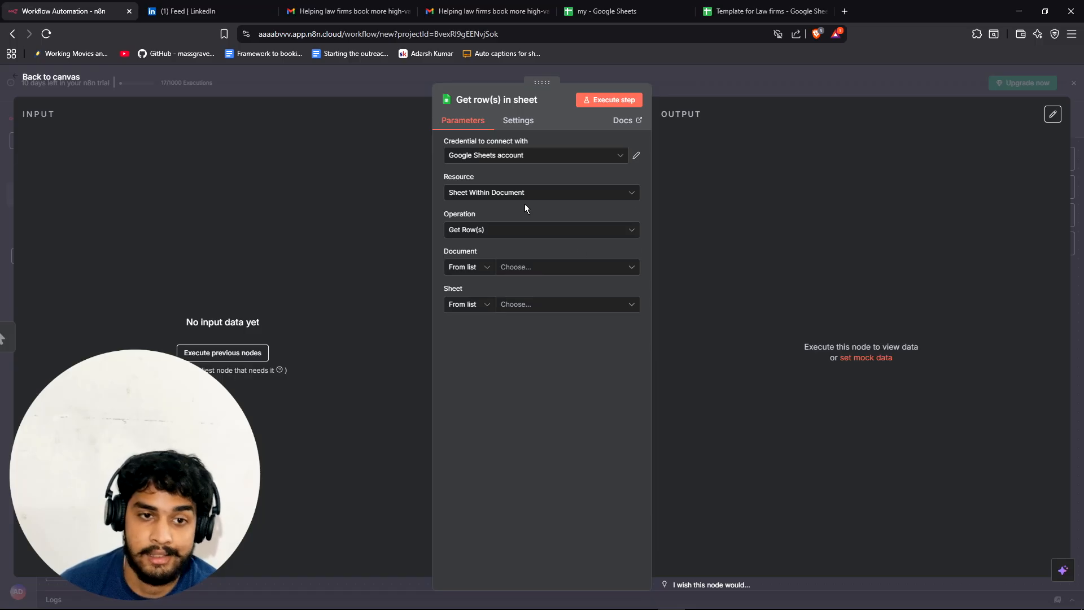
- Set the Google Sheets node to read Sheet1 of the document "my" and return to the canvas
click(547, 269)
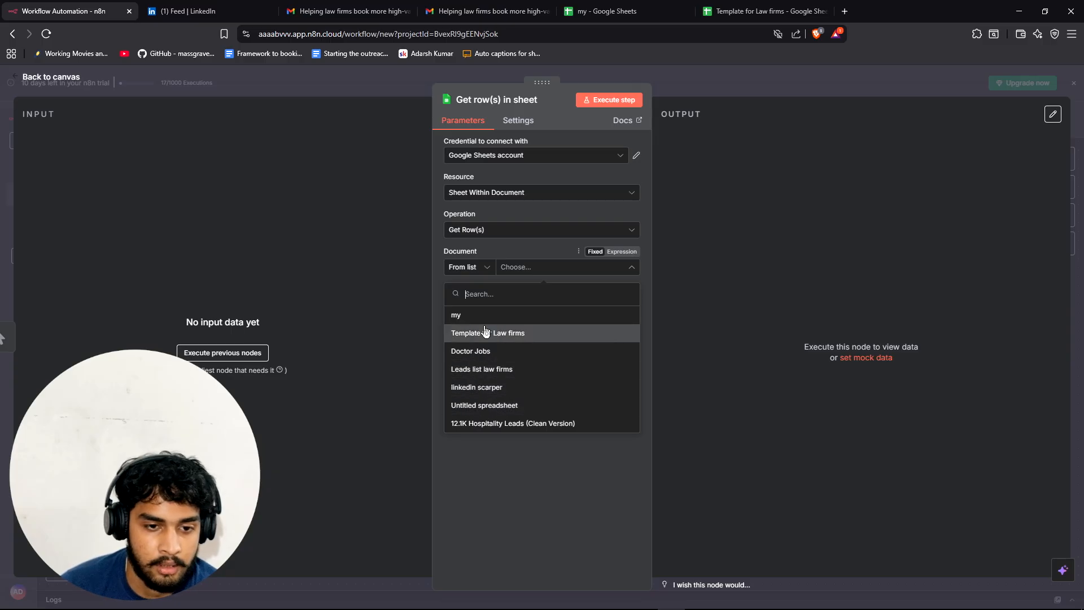
click(489, 503)
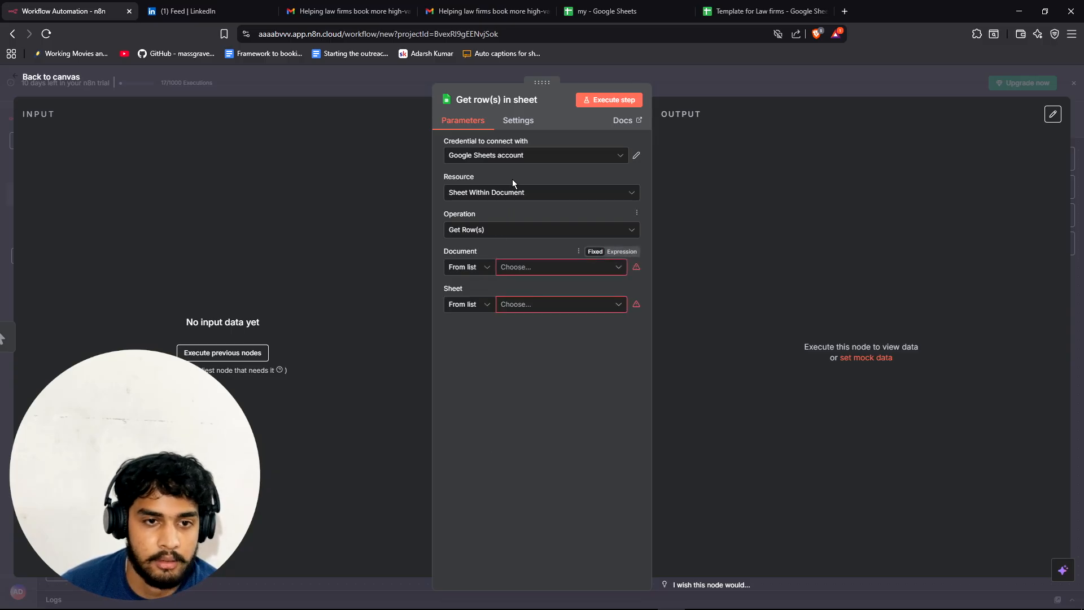
click(519, 274)
click(497, 312)
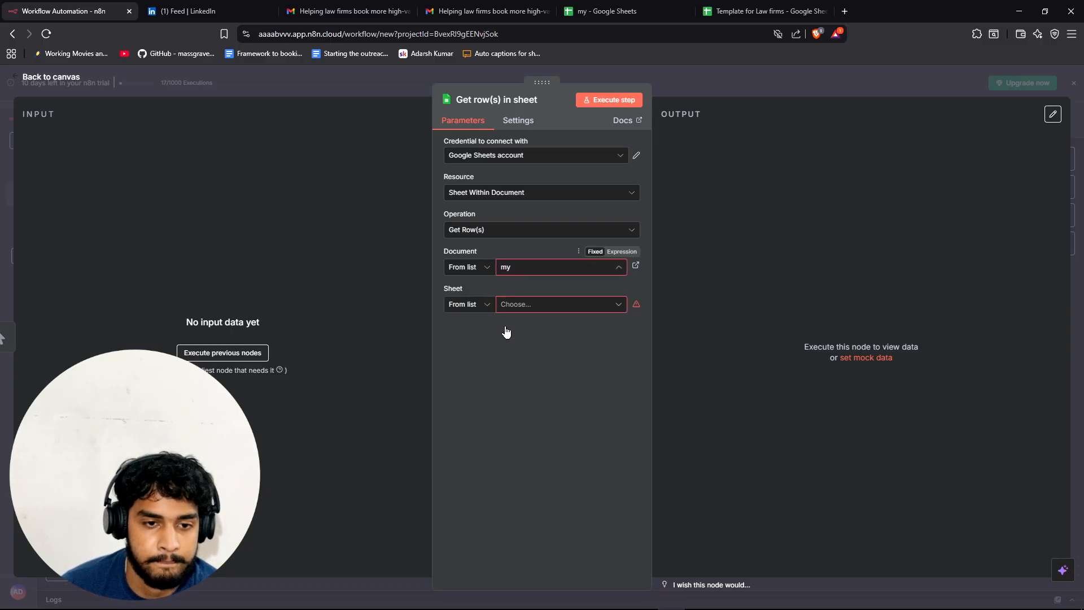
click(529, 308)
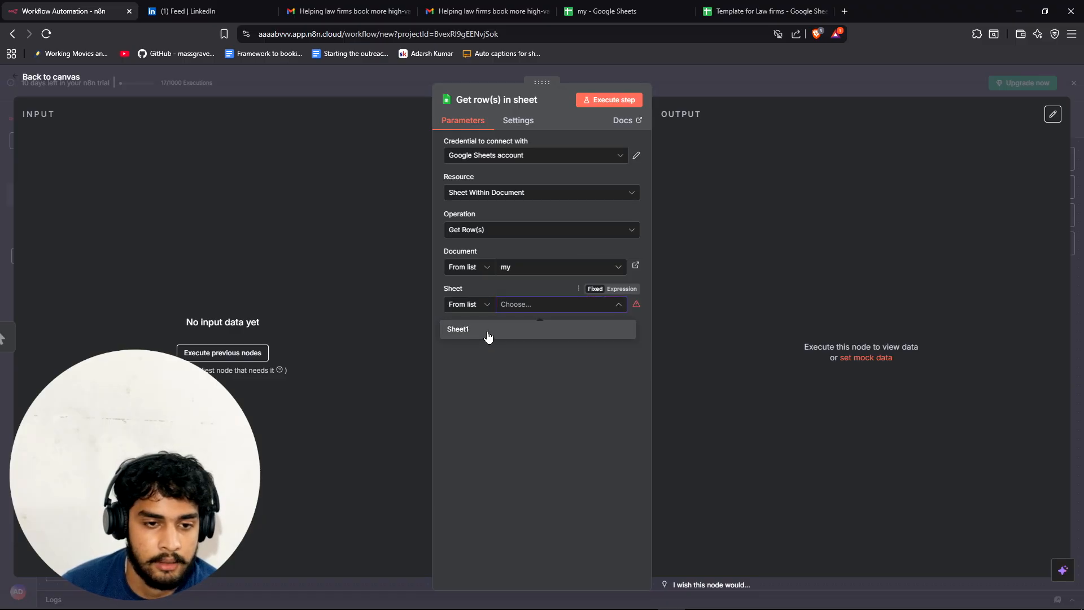
click(489, 331)
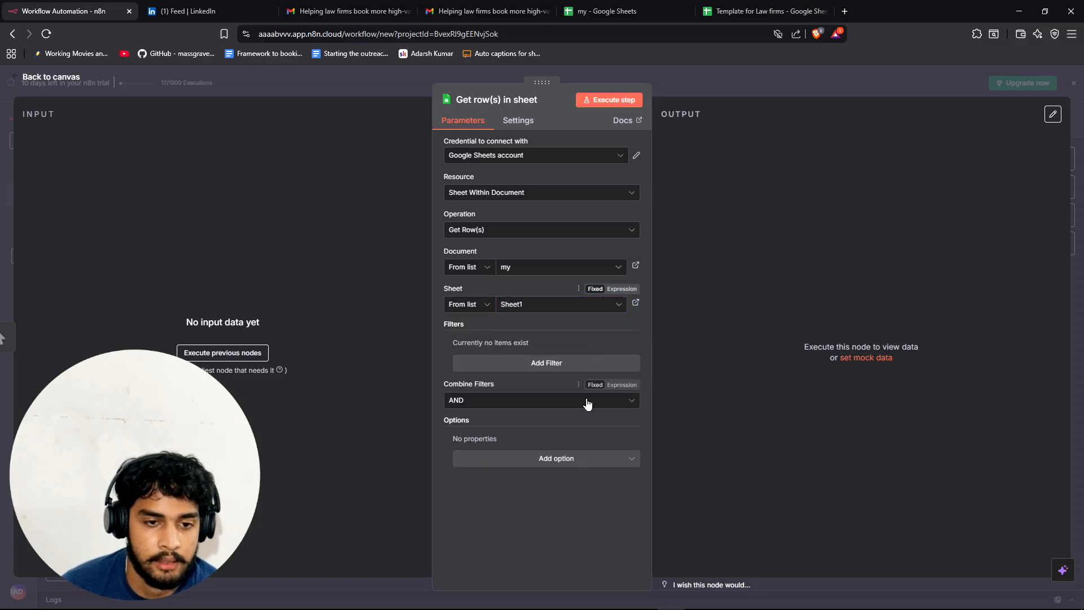
click(689, 75)
- Execute the workflow and examine the rows output by the "Get row(s) in sheet" node
click(559, 569)
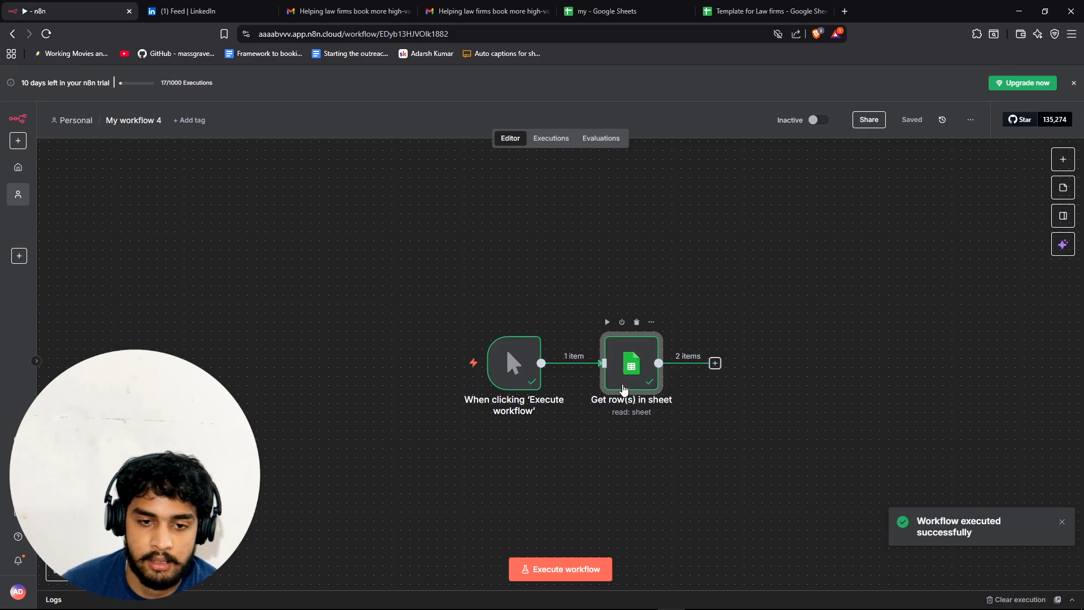
key(Return)
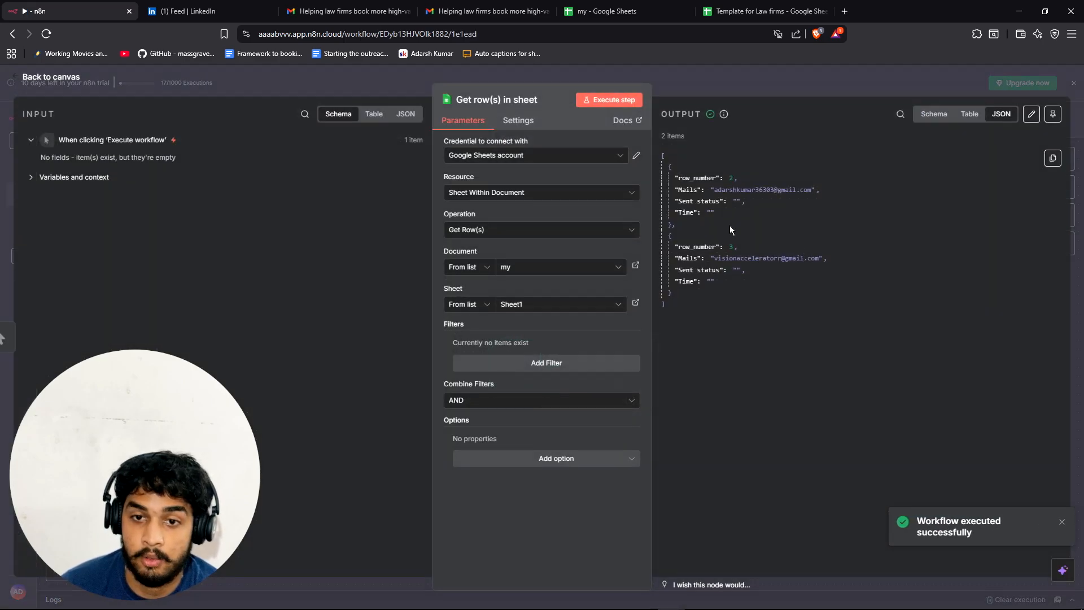
drag(738, 194, 752, 203)
drag(740, 331, 667, 161)
- Switch to the "my" Google Sheet and examine its Mails, Sent status and Time columns
click(631, 5)
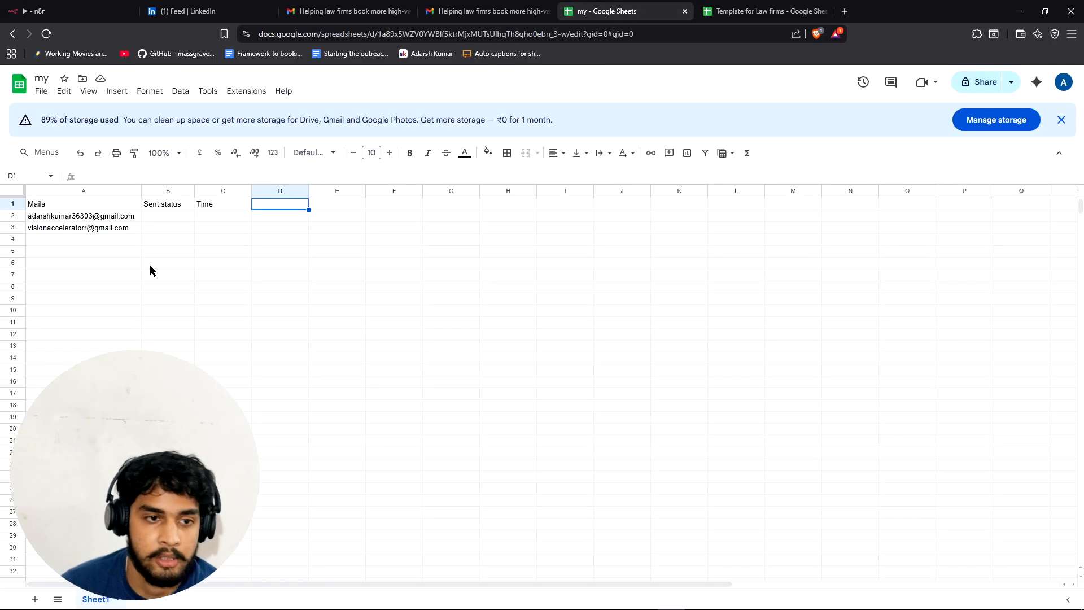
click(63, 207)
click(164, 206)
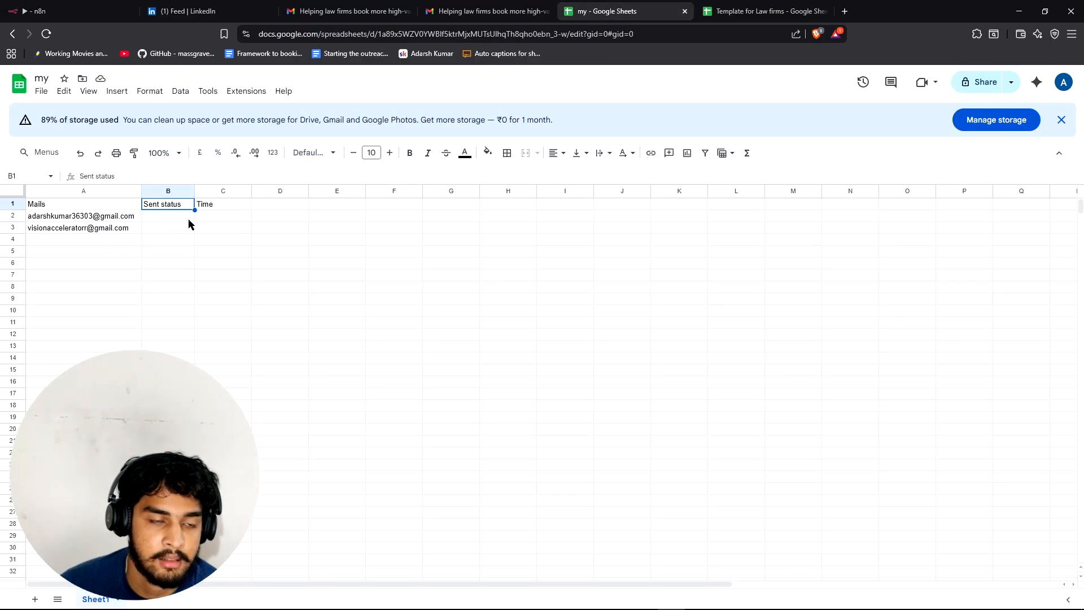
click(219, 205)
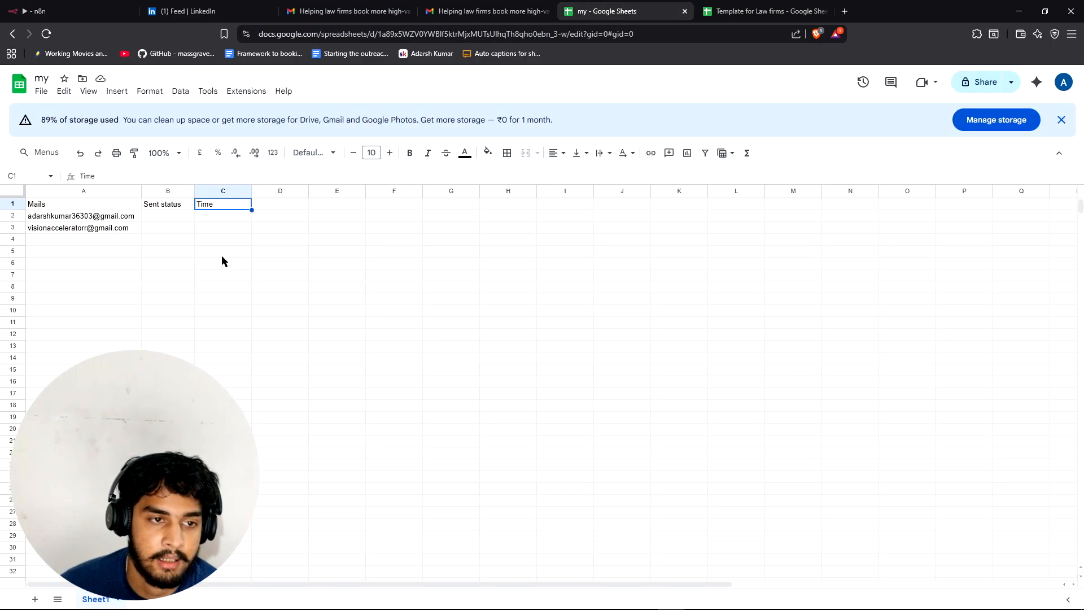
click(166, 219)
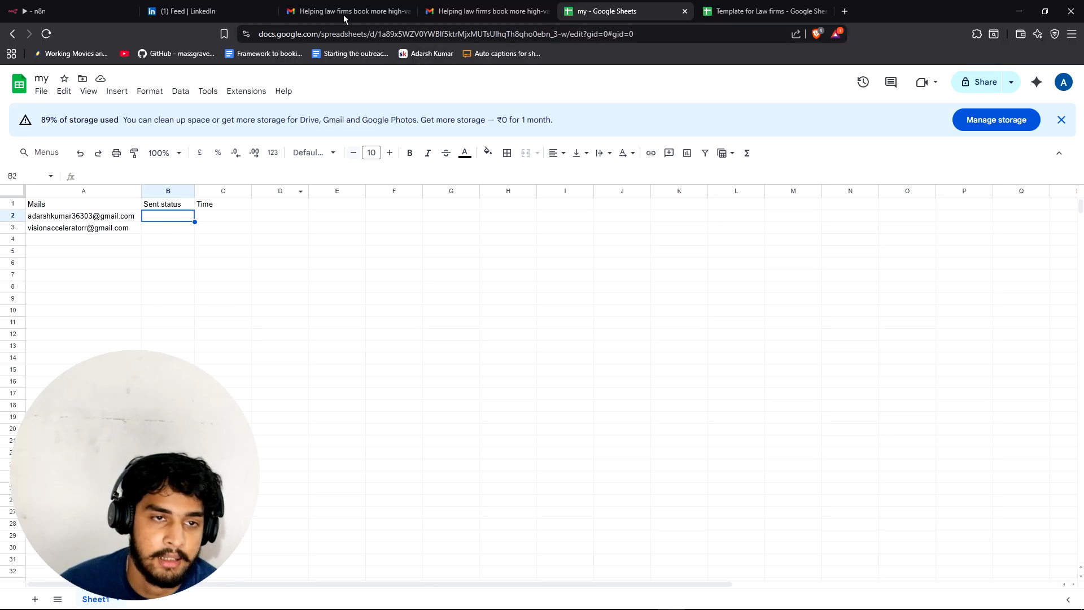
click(172, 227)
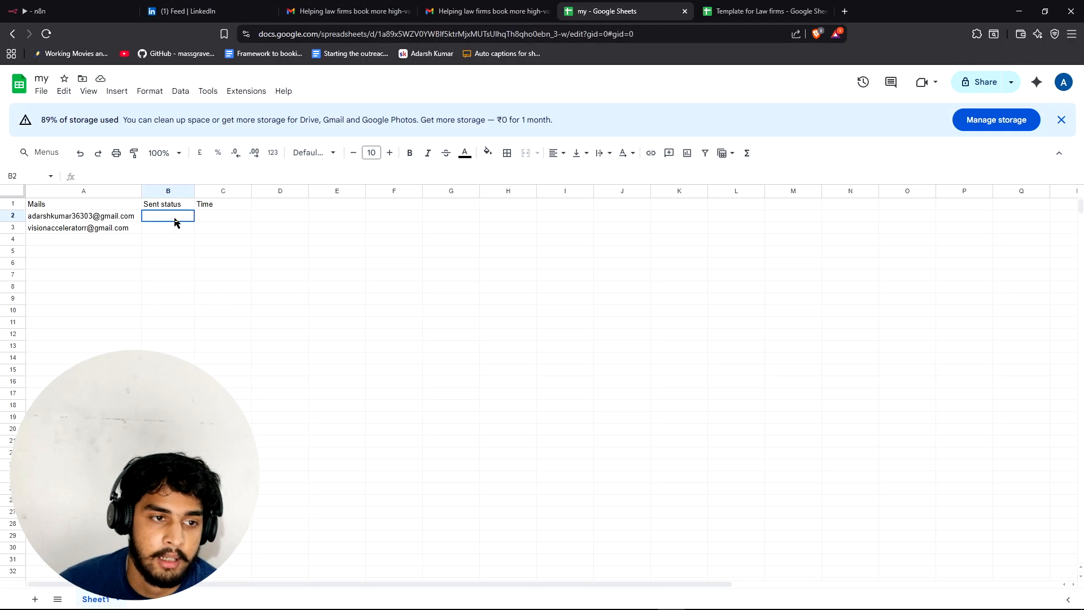
- Switch back to the n8n workflow and add an If node after the "Get row(s) in sheet" node
click(61, 9)
click(792, 83)
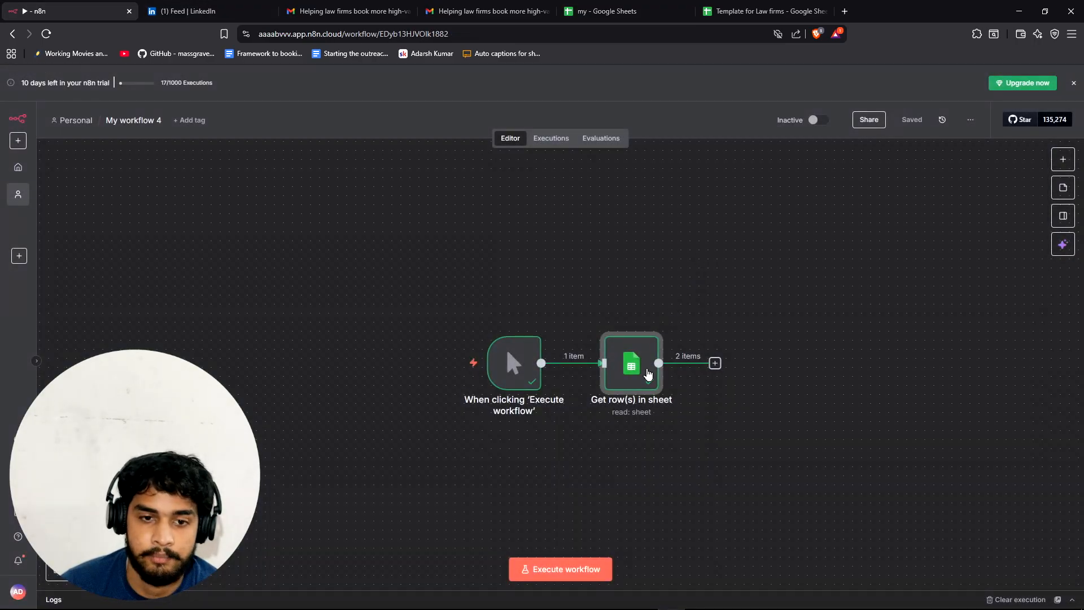
click(715, 363)
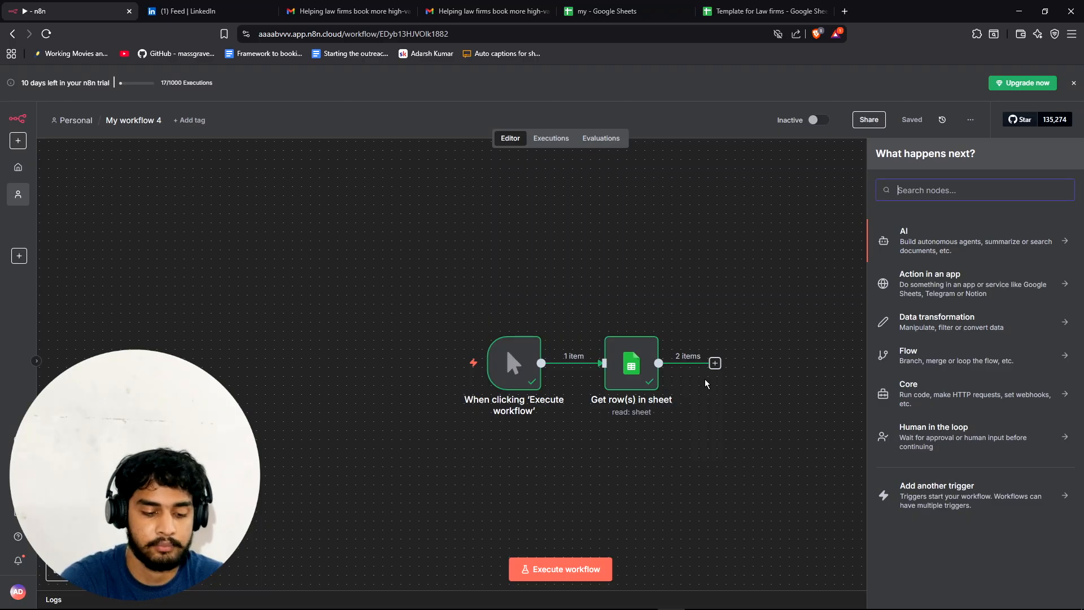
text(if)
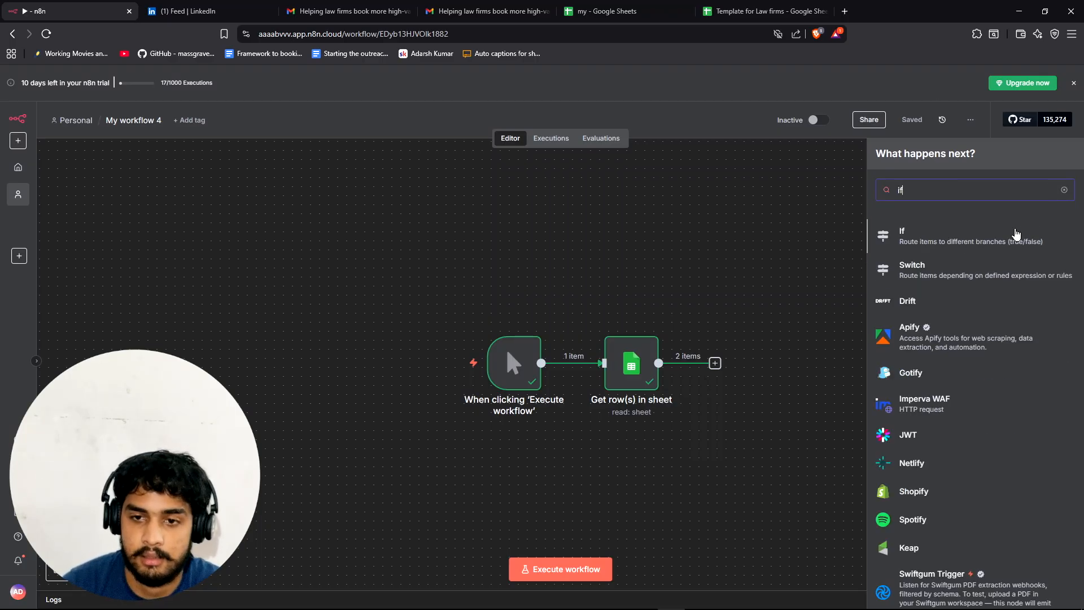
click(930, 248)
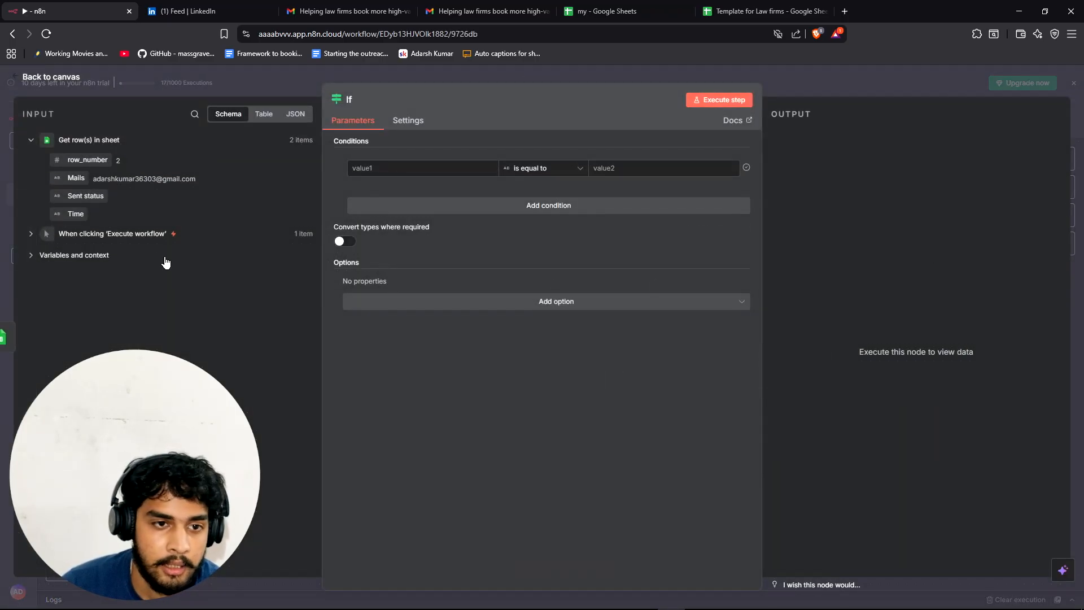
- Set the If condition to check that Sent status is not equal to "Sent", and execute the step
drag(70, 189, 372, 168)
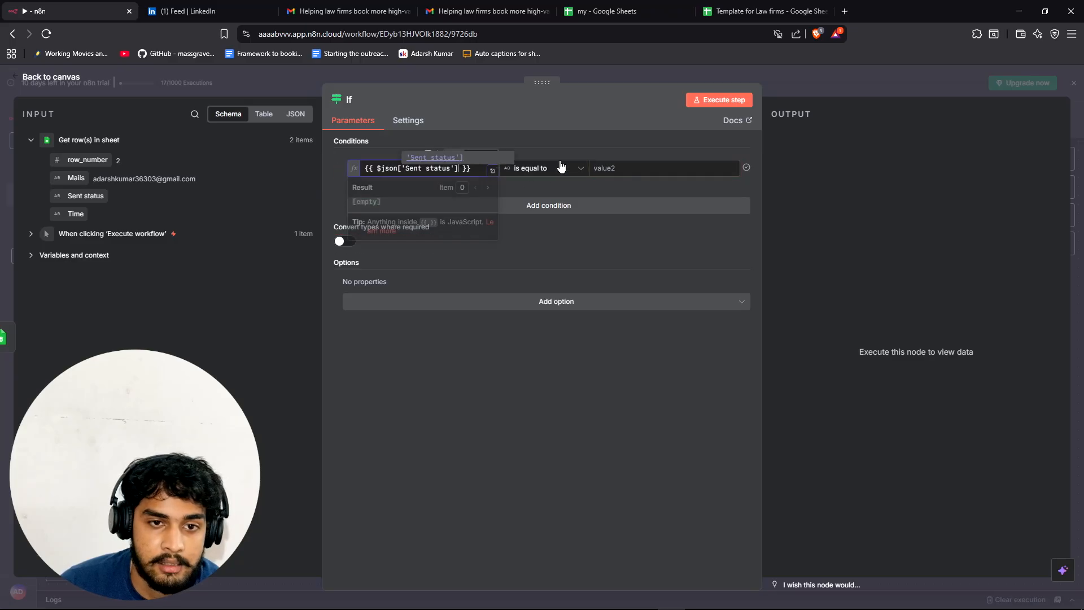
click(562, 168)
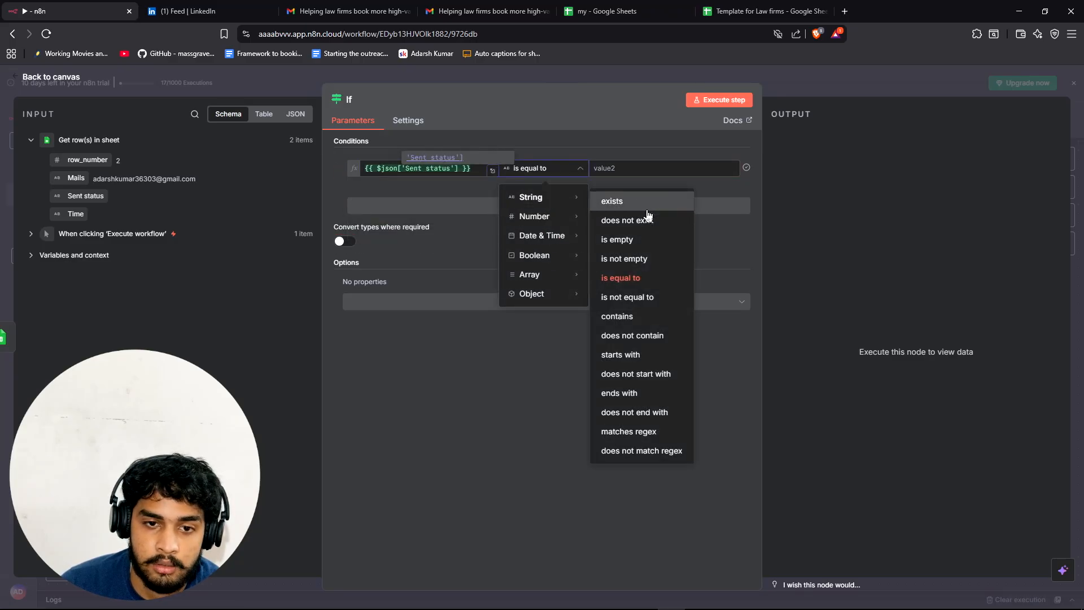
click(629, 301)
click(620, 172)
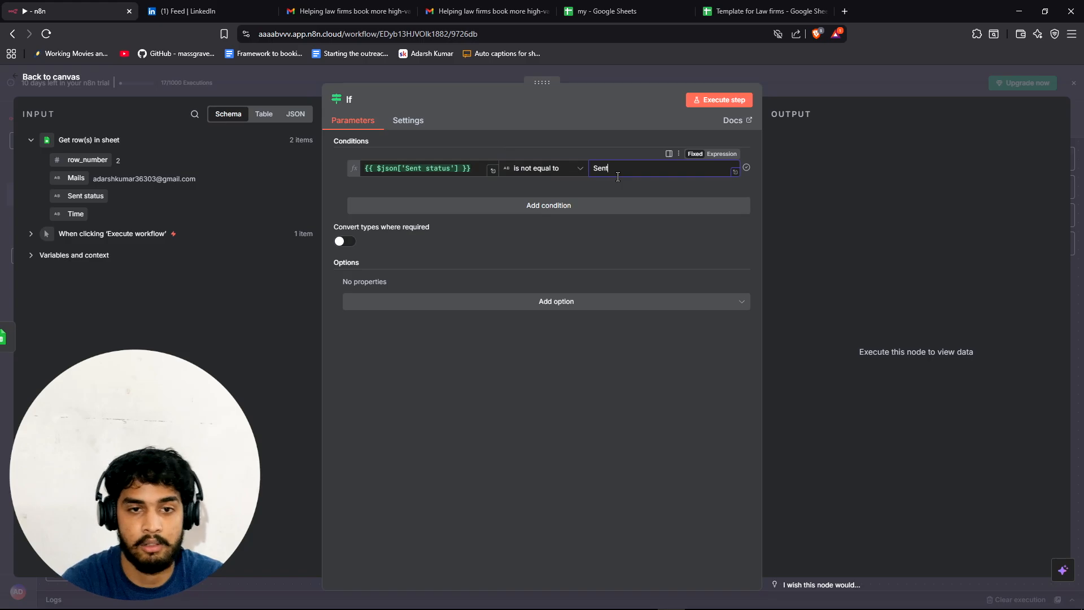
click(727, 103)
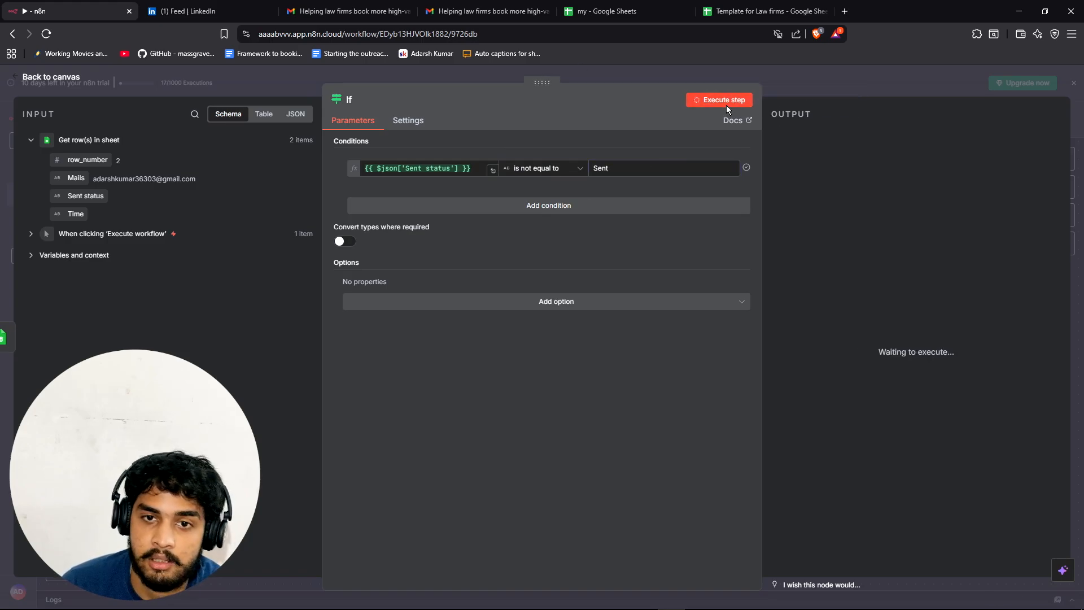
- Try the "is equal to" operator in the If condition and execute the step to compare the branches
click(552, 169)
mouse_move(566, 242)
mouse_move(565, 197)
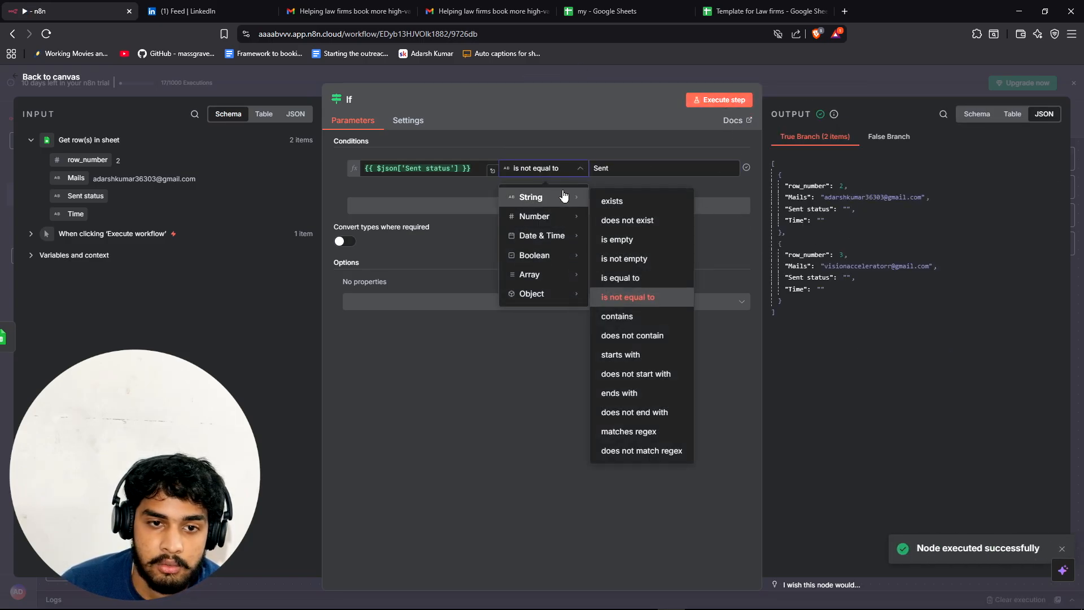
click(619, 279)
click(719, 100)
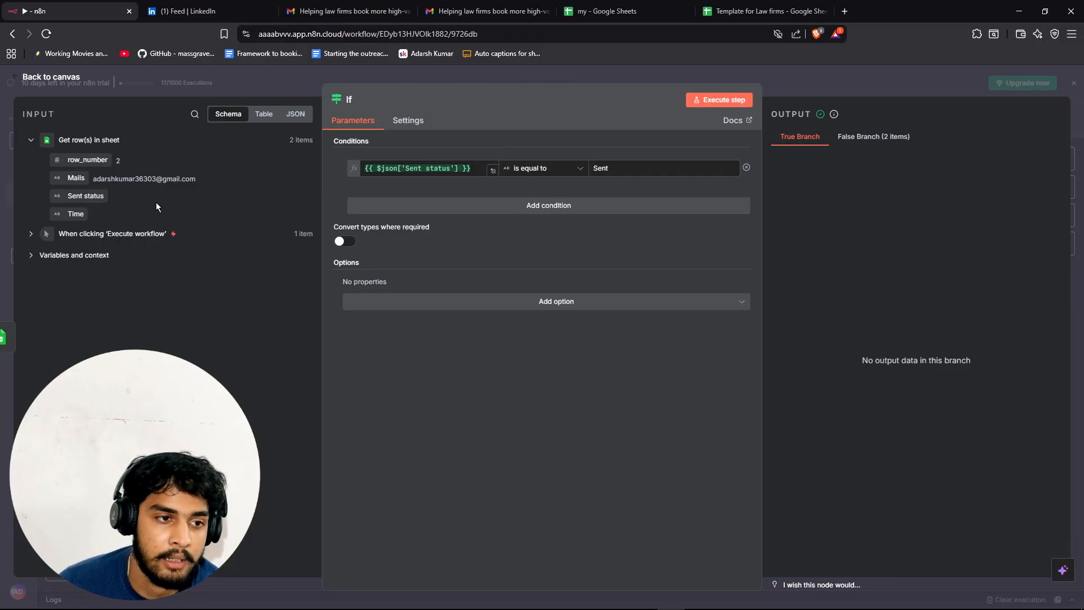
- Set the If operator back to "is not equal to", execute the step again and return to the canvas
click(562, 169)
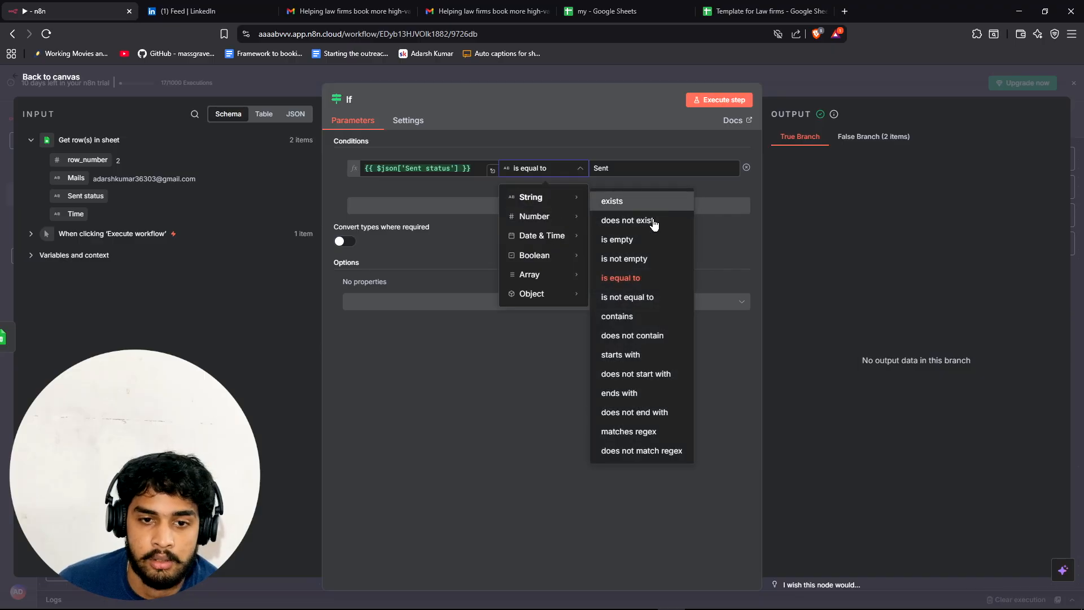
click(631, 297)
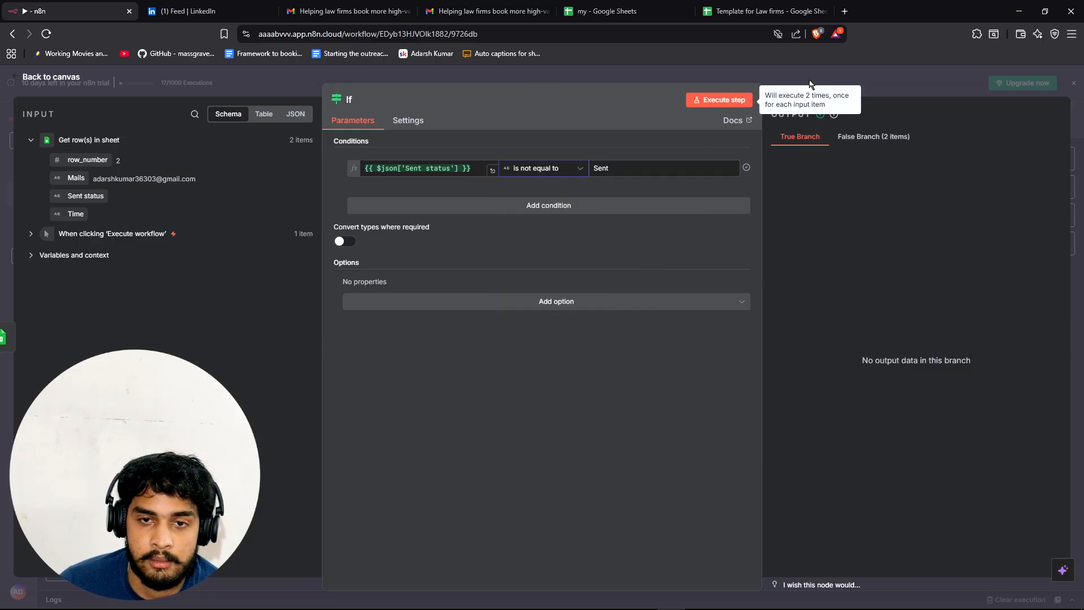
click(719, 100)
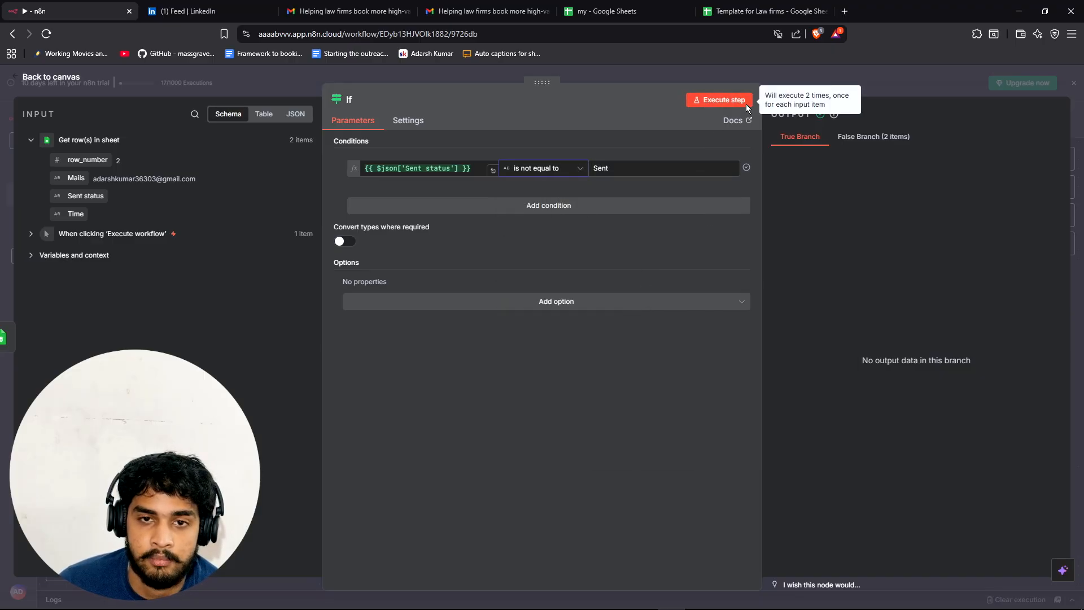
click(801, 84)
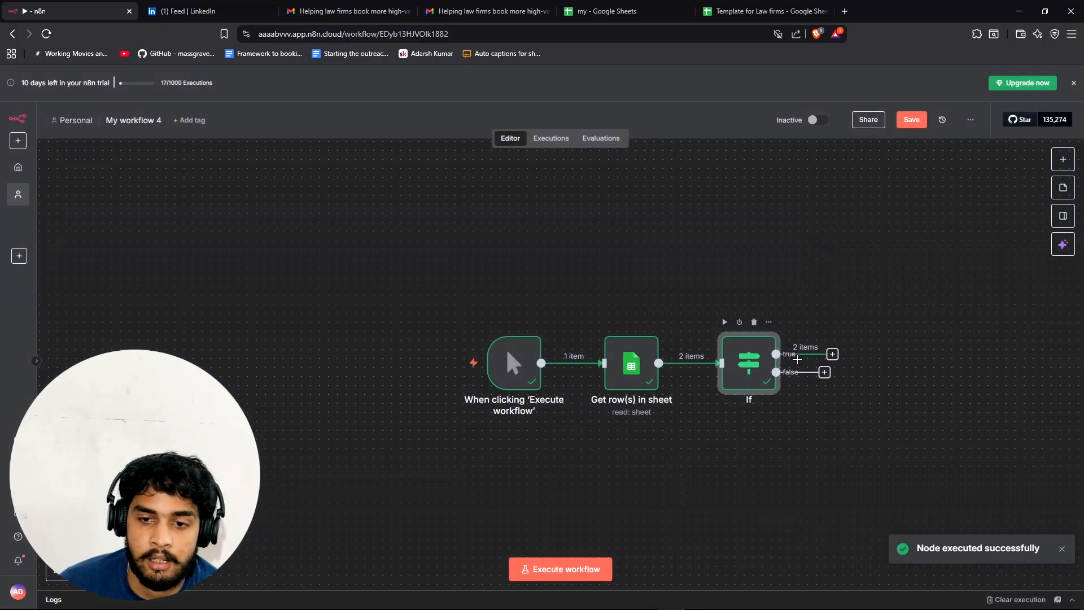
- Add a Loop Over Items node to the If node's true branch, execute it and return to the canvas
click(832, 354)
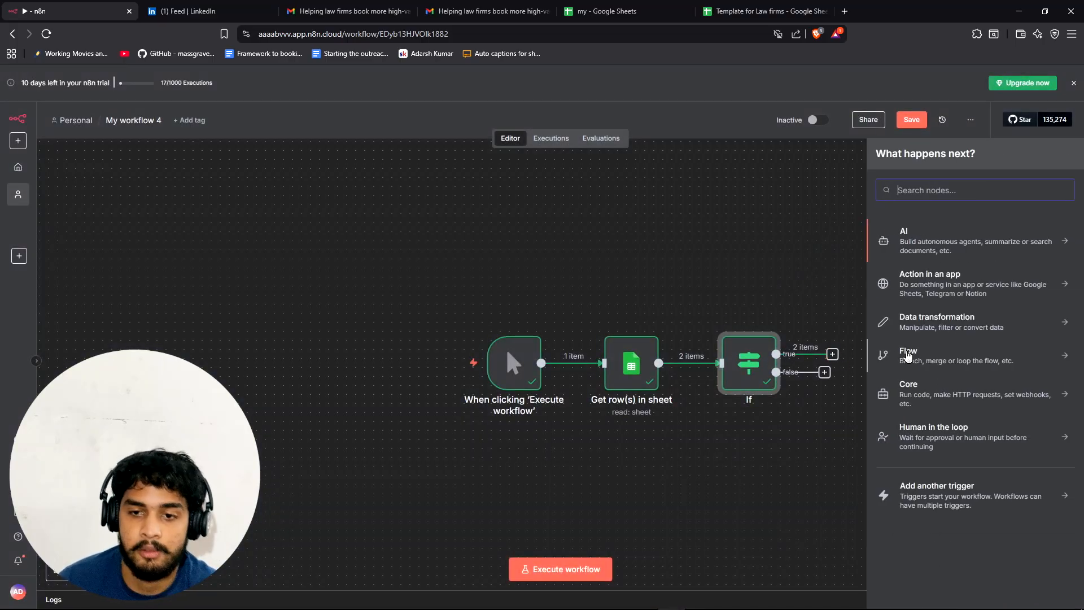
text(loop)
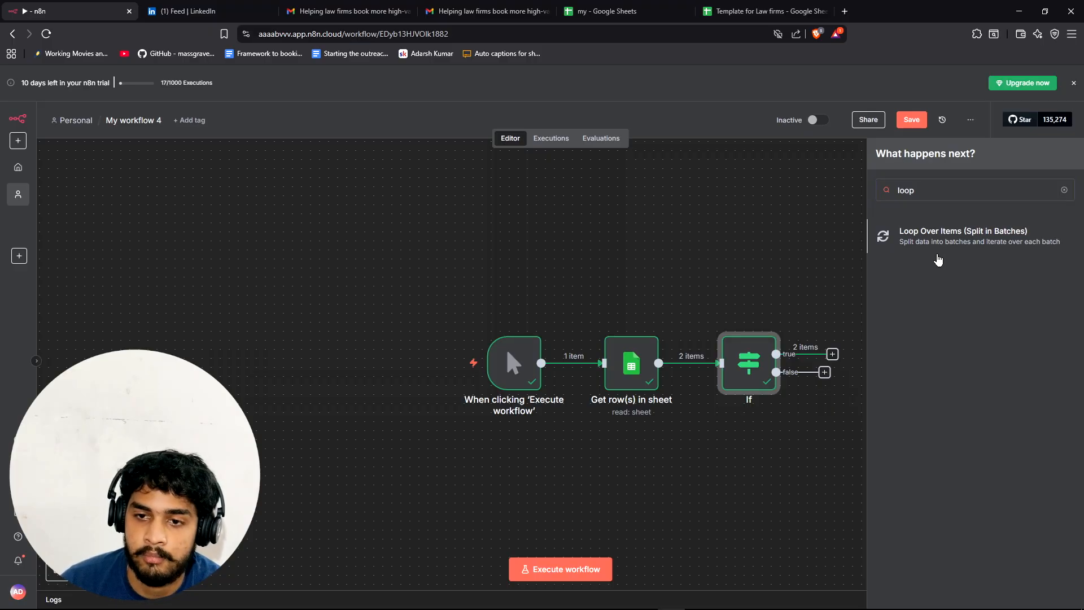
click(937, 248)
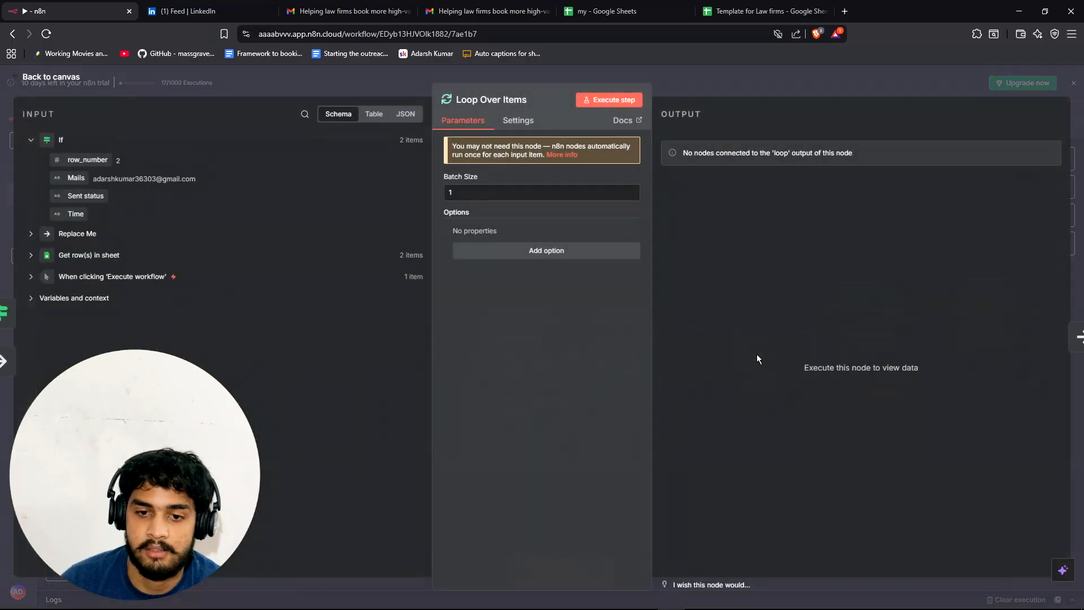
click(599, 101)
click(736, 88)
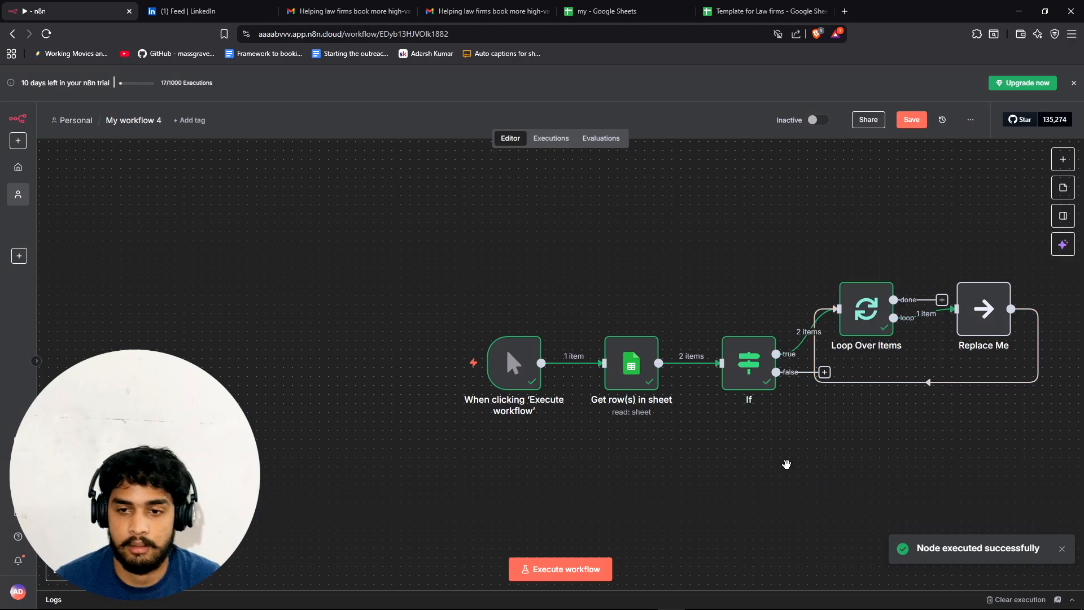
- Delete the "Replace Me" placeholder node and move Loop Over Items closer in line with the If node
drag(786, 465, 613, 473)
click(765, 394)
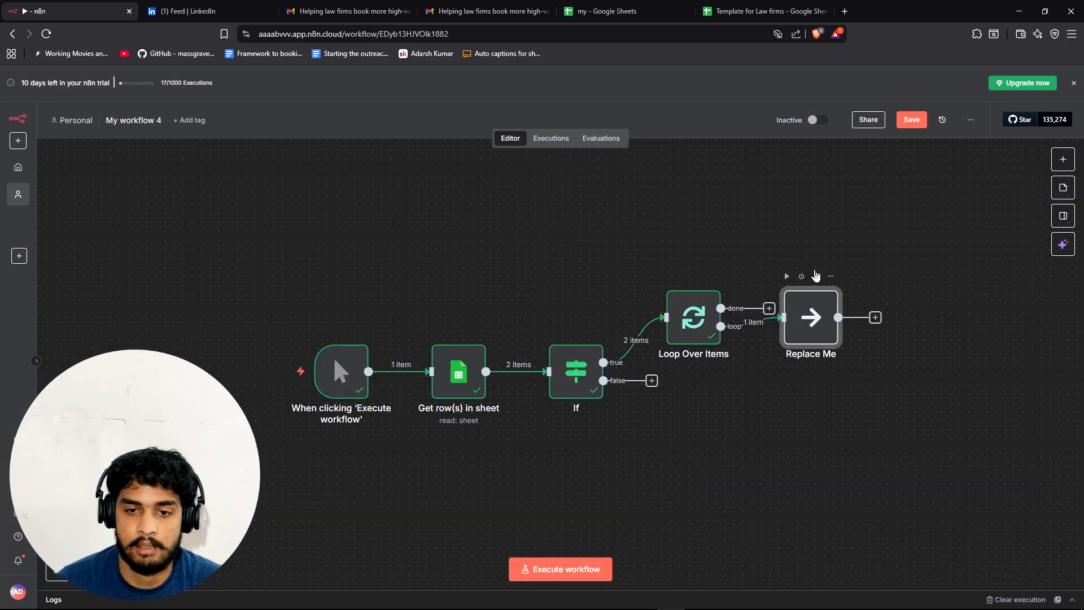
click(816, 276)
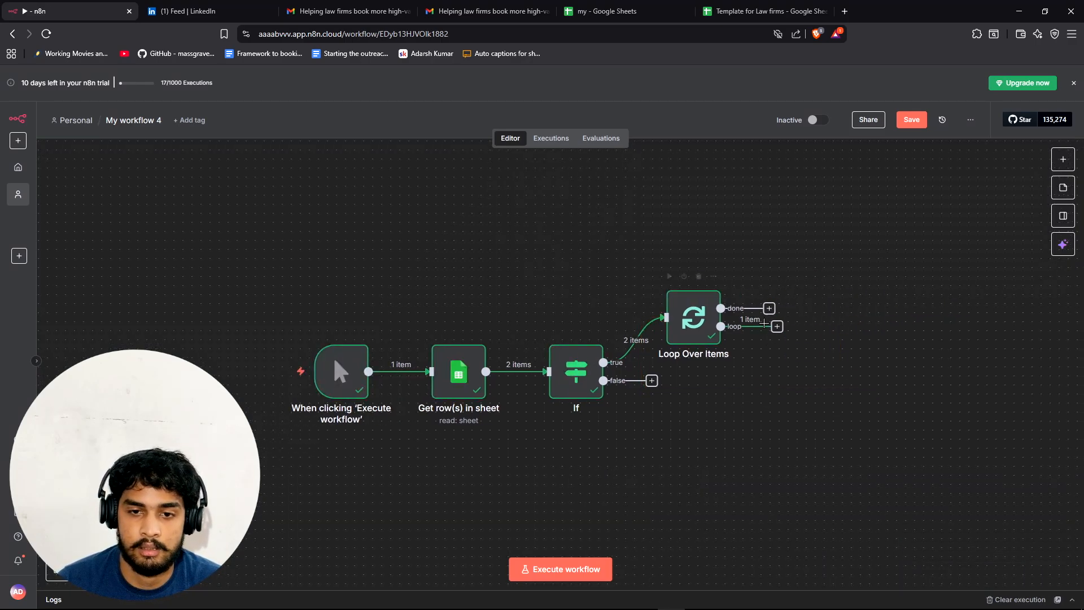
drag(693, 317, 712, 345)
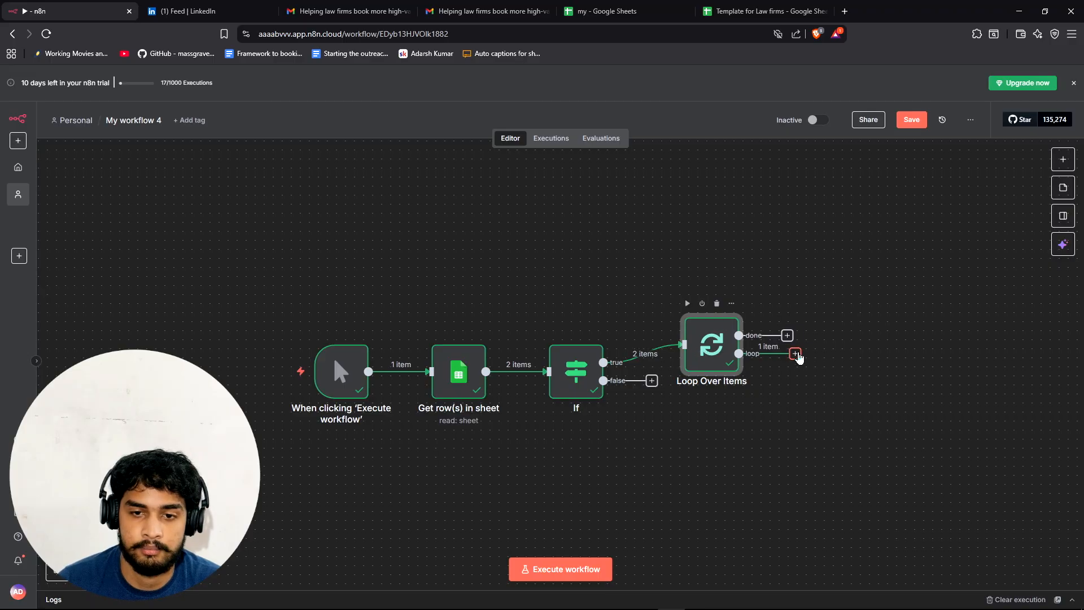
- Add a Google Sheets "Get row(s) in sheet" node to the loop output of Loop Over Items
click(795, 354)
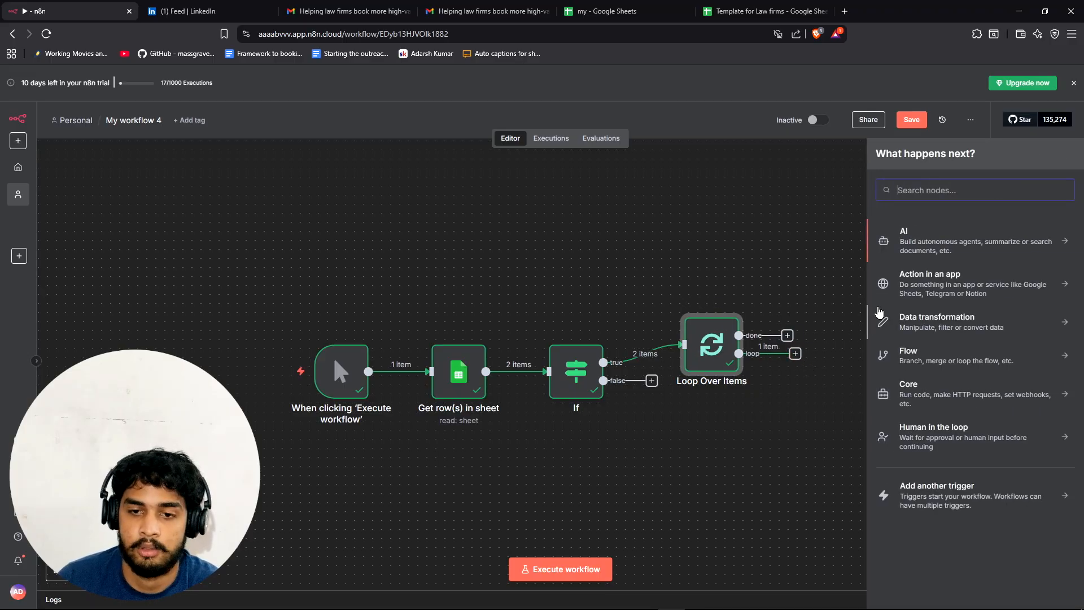
text(goo)
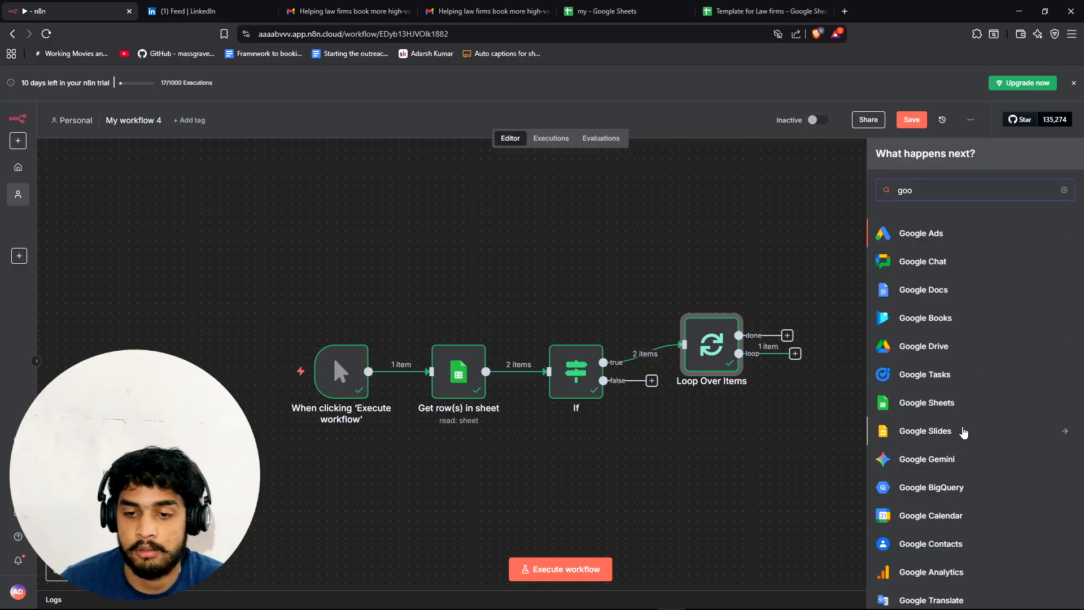
click(952, 408)
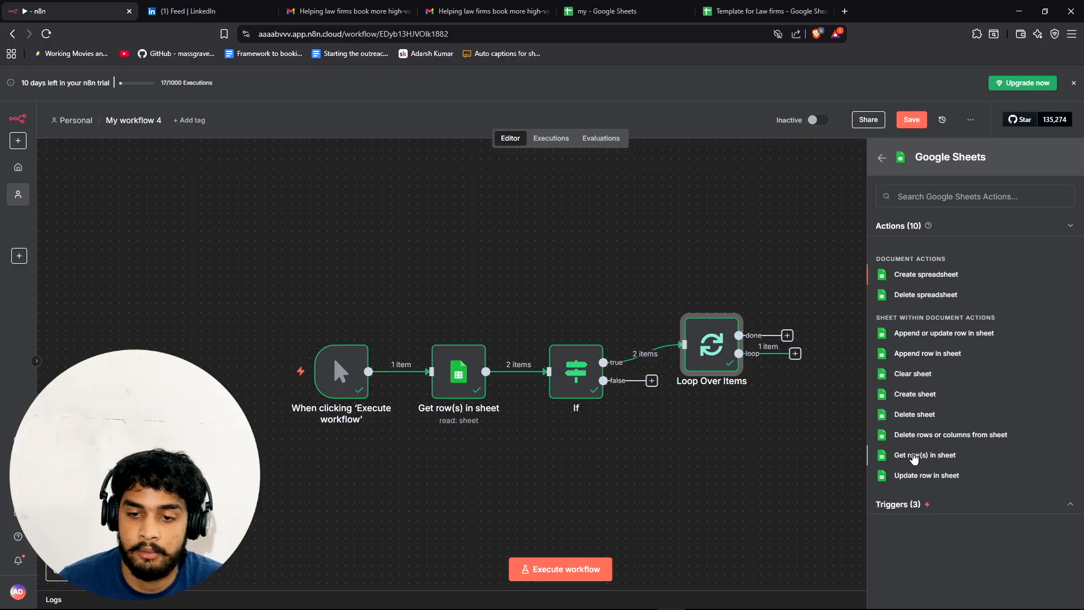
click(910, 455)
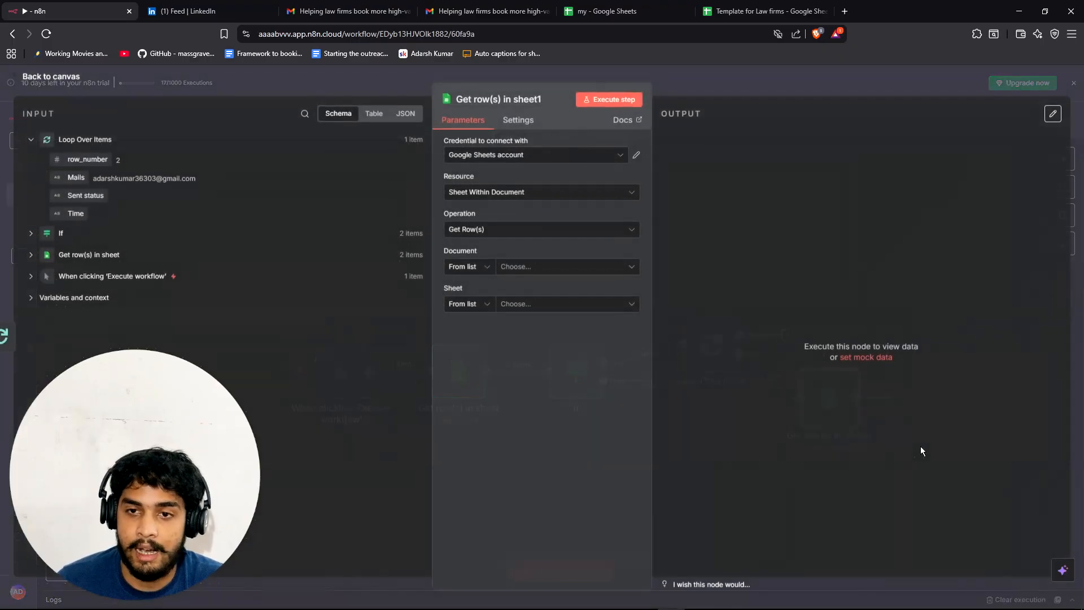
- Set the new Google Sheets node to read Sheet1 of "Template for Law firms" and execute the step
click(515, 273)
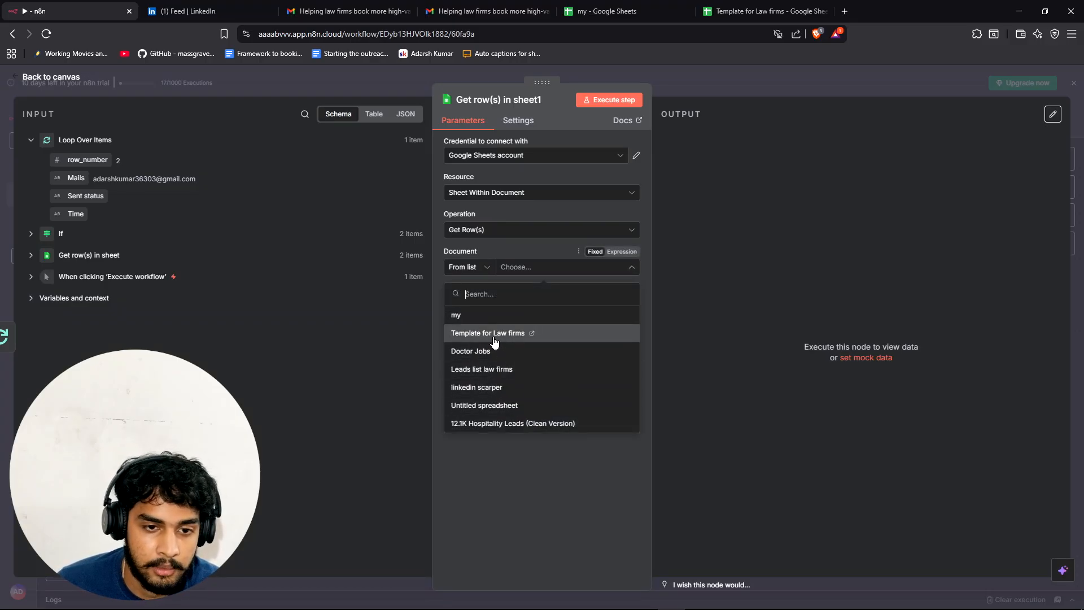
click(492, 334)
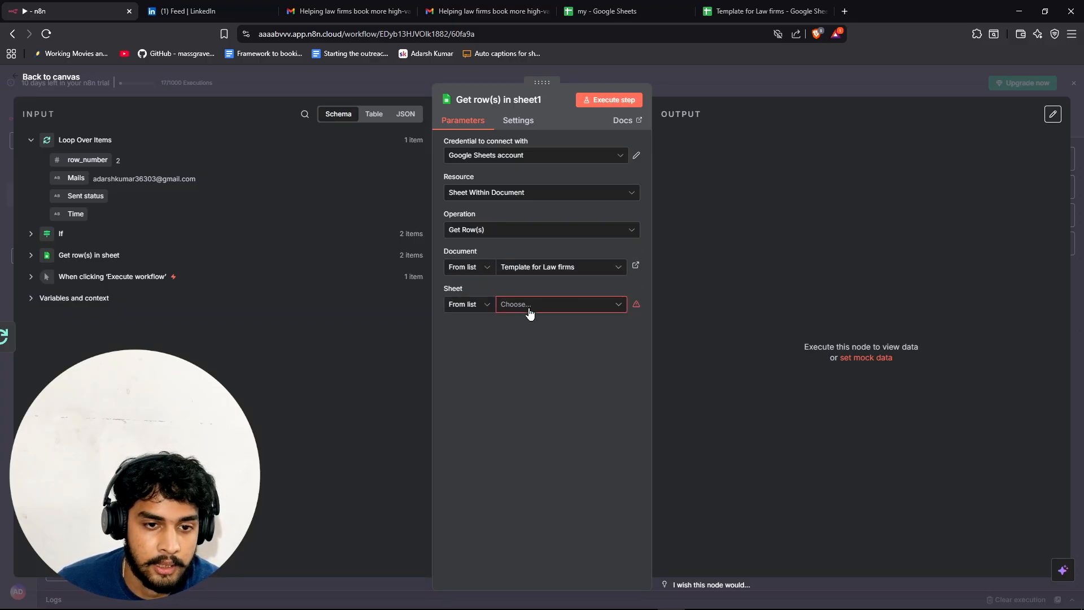
click(528, 308)
click(485, 330)
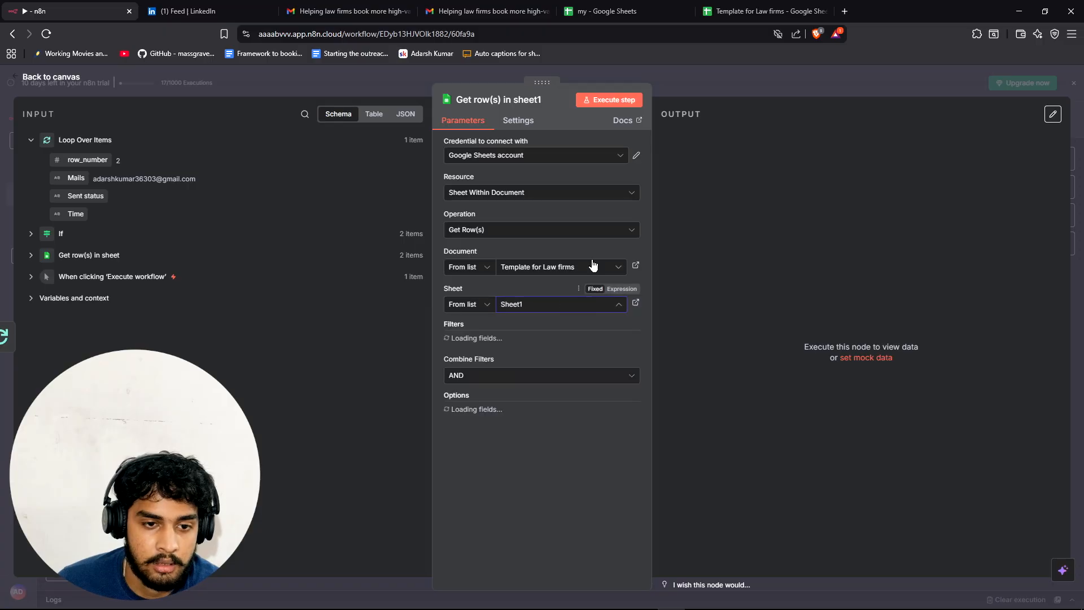
click(609, 99)
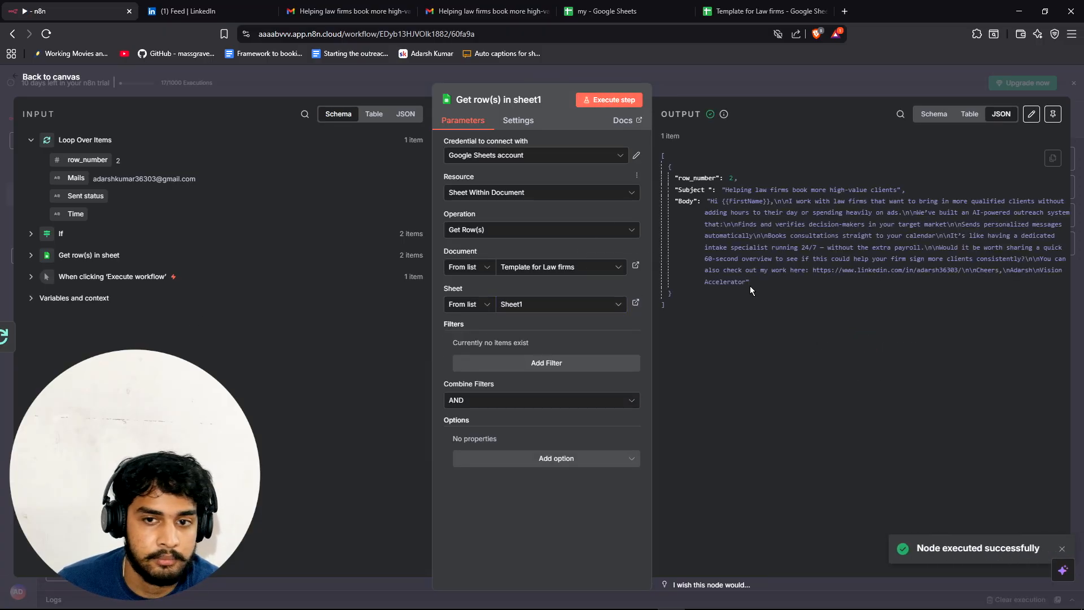
- Examine the Body text in the node output and the Subject and Body columns in the "Template for Law firms" Google Sheet
drag(710, 197, 808, 347)
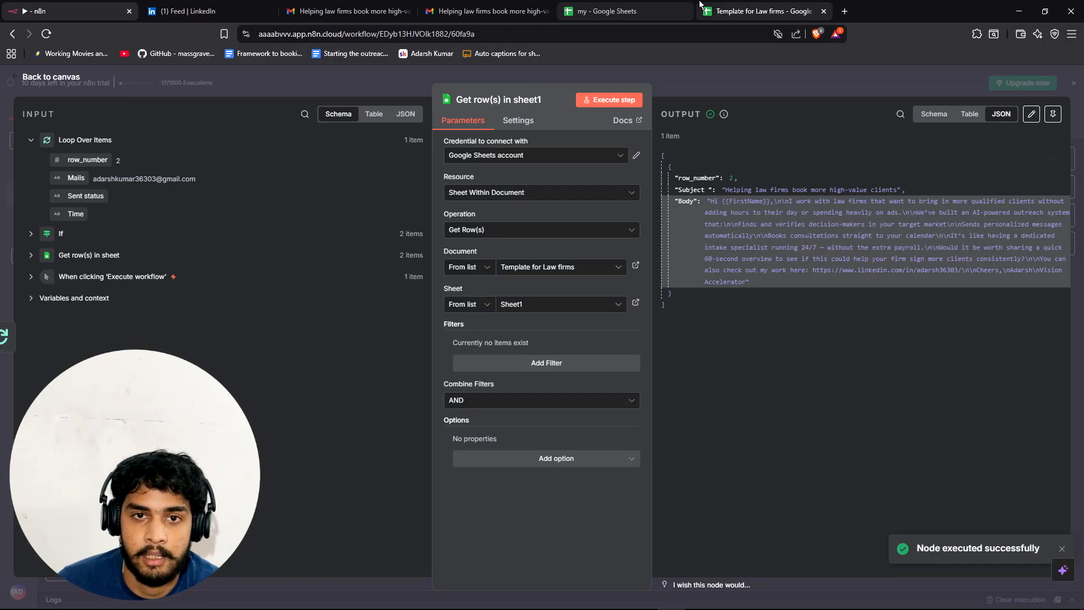
click(756, 10)
click(121, 314)
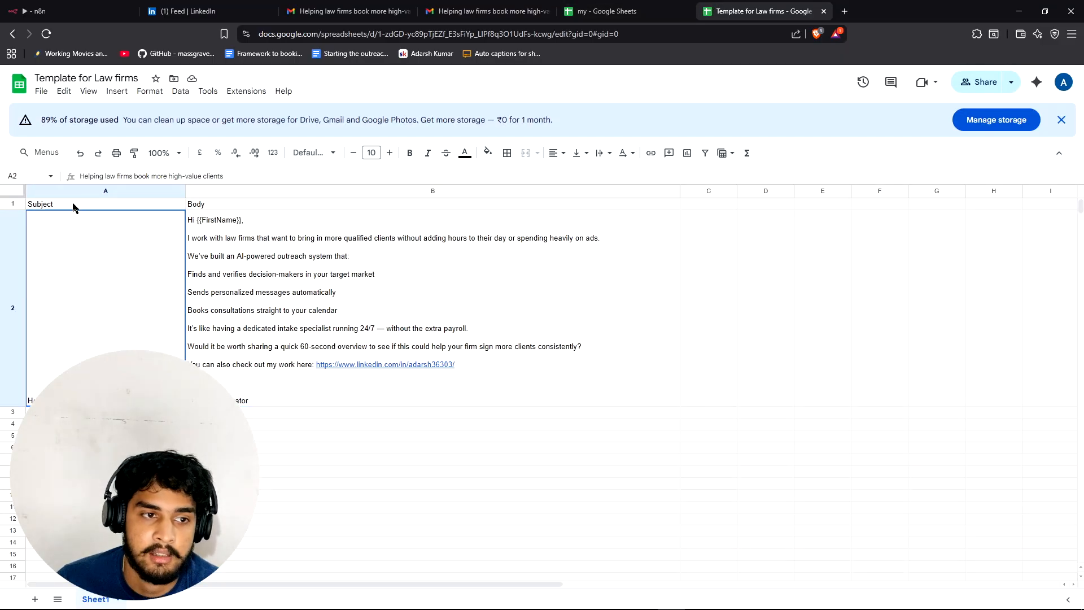
click(73, 206)
click(207, 209)
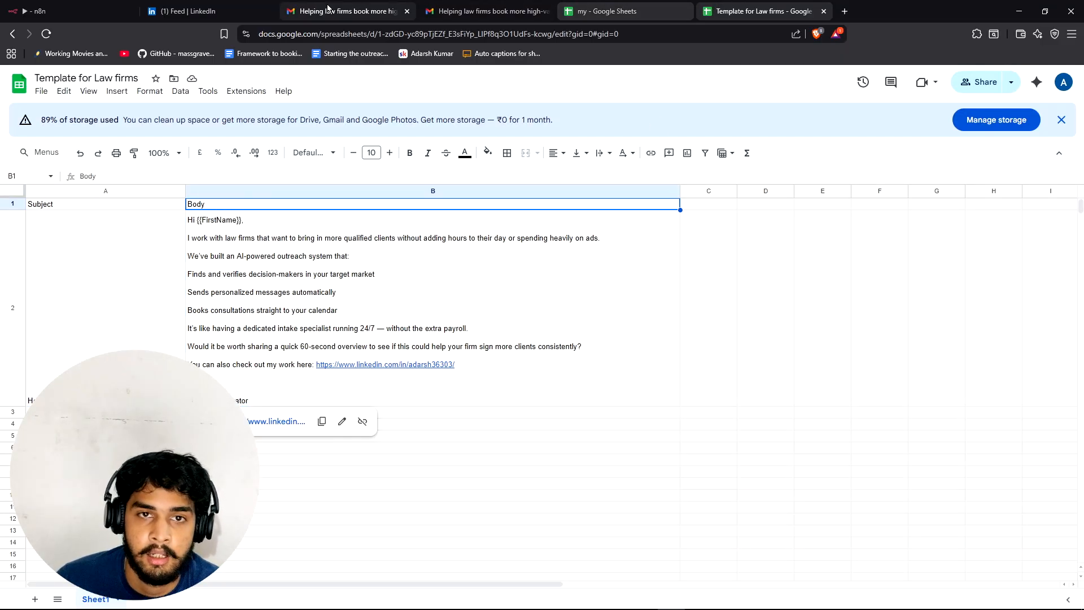
- Return to the n8n canvas and align the second Google Sheets node with the loop output of Loop Over Items
click(67, 11)
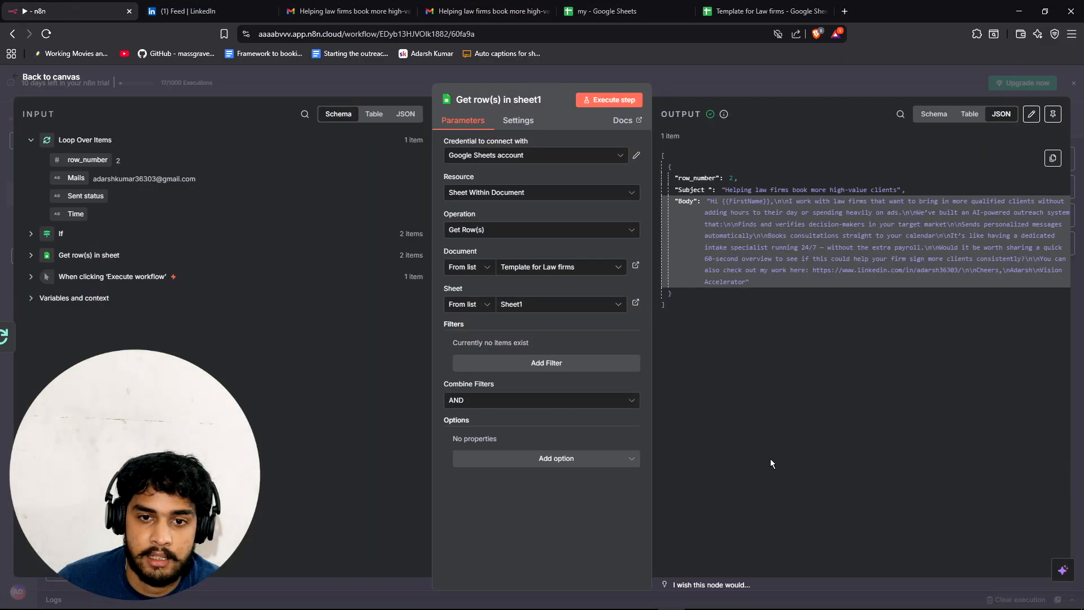
click(772, 82)
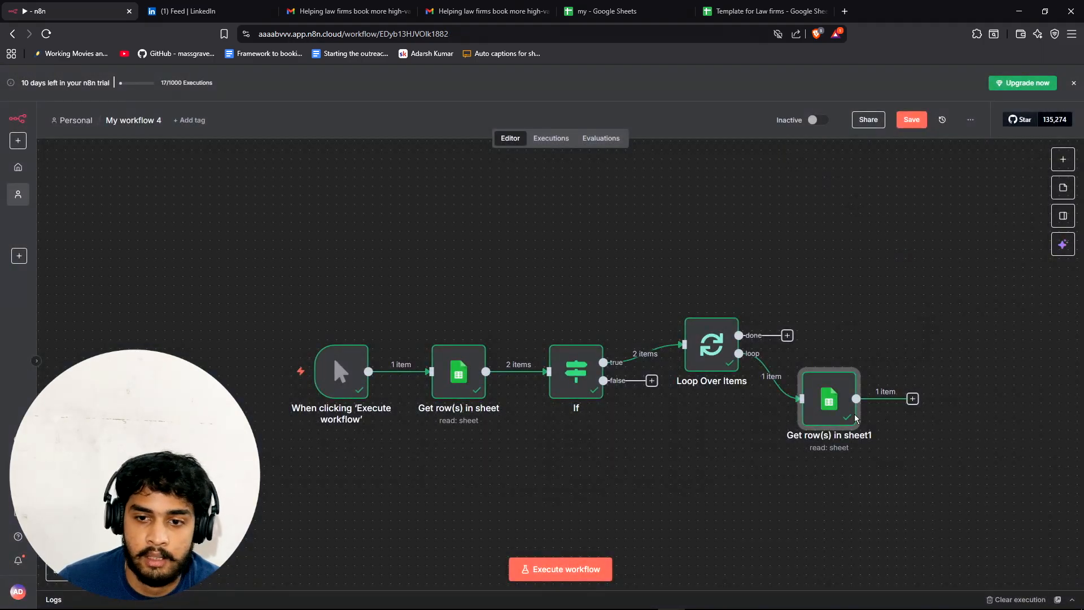
mouse_move(847, 368)
mouse_down()
mouse_move(867, 350)
mouse_move(857, 365)
mouse_up()
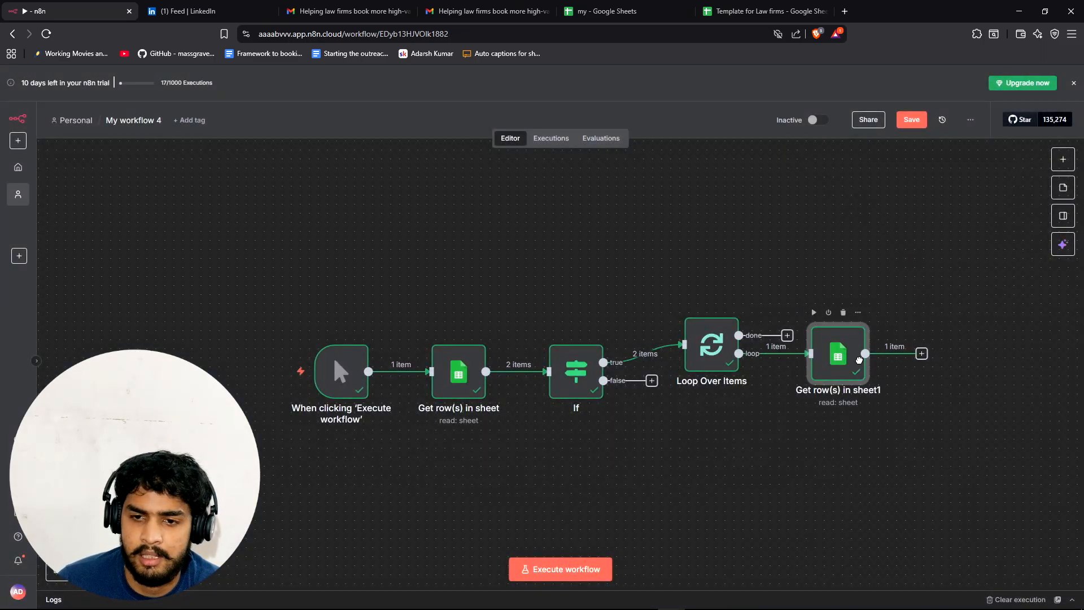
- Add a Gmail "Send a message" node after the second Google Sheets node in the loop
click(922, 354)
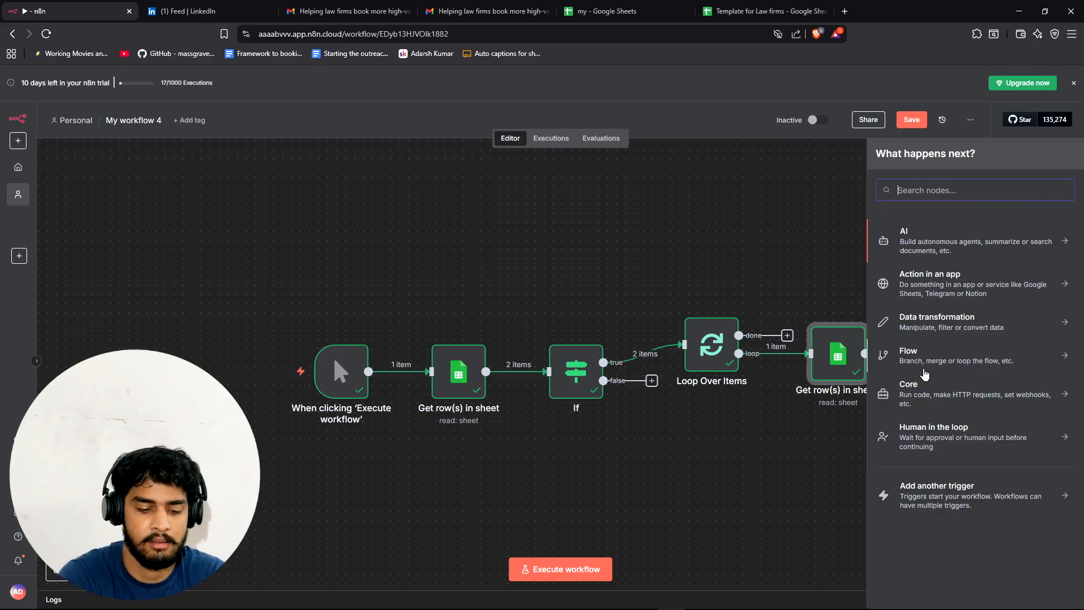
text(gmai)
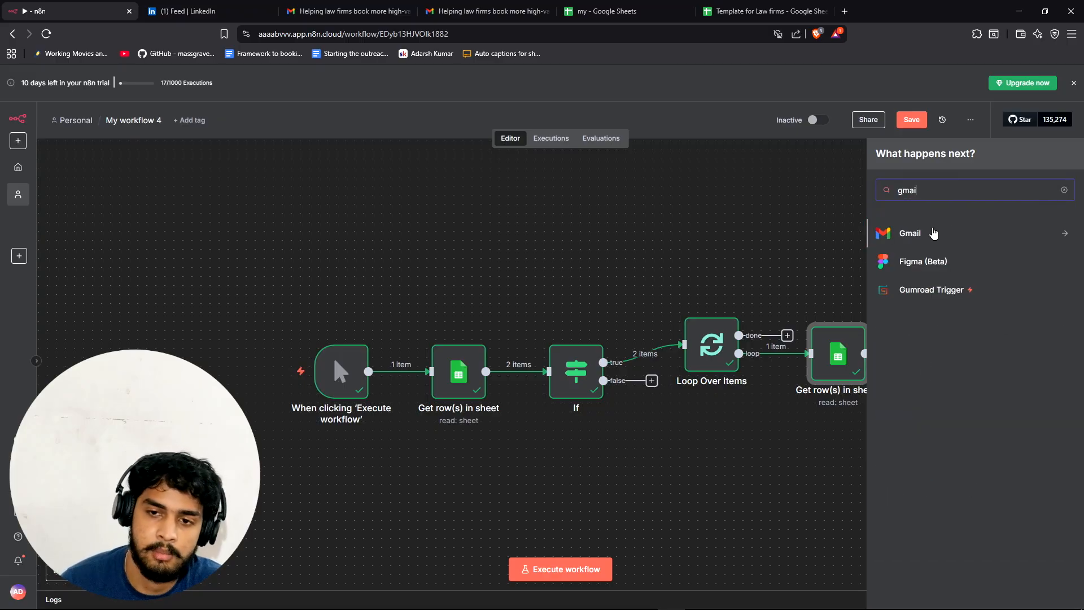
click(931, 233)
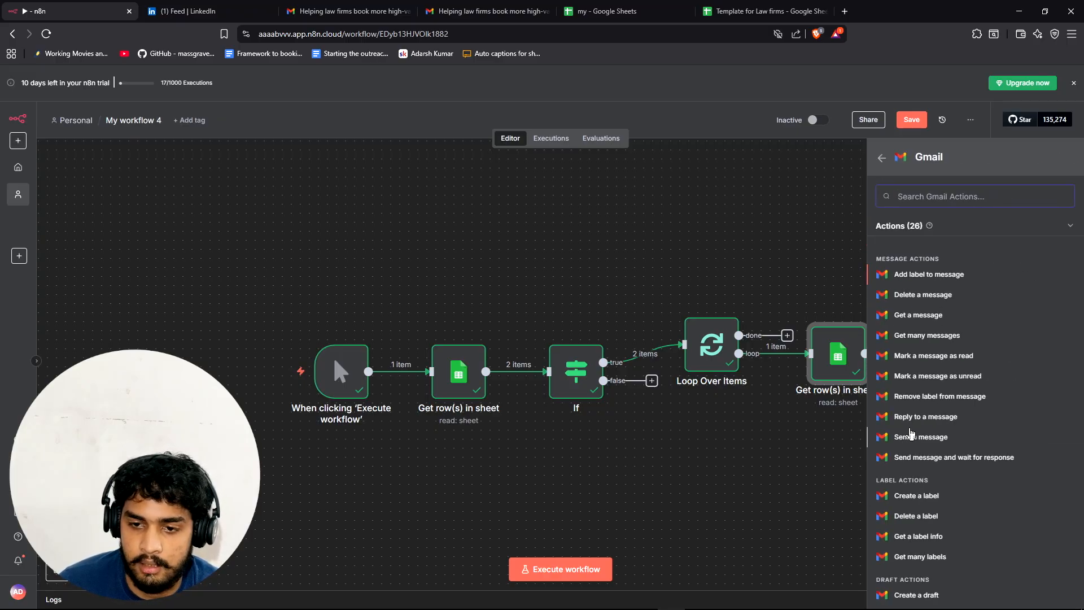
click(909, 439)
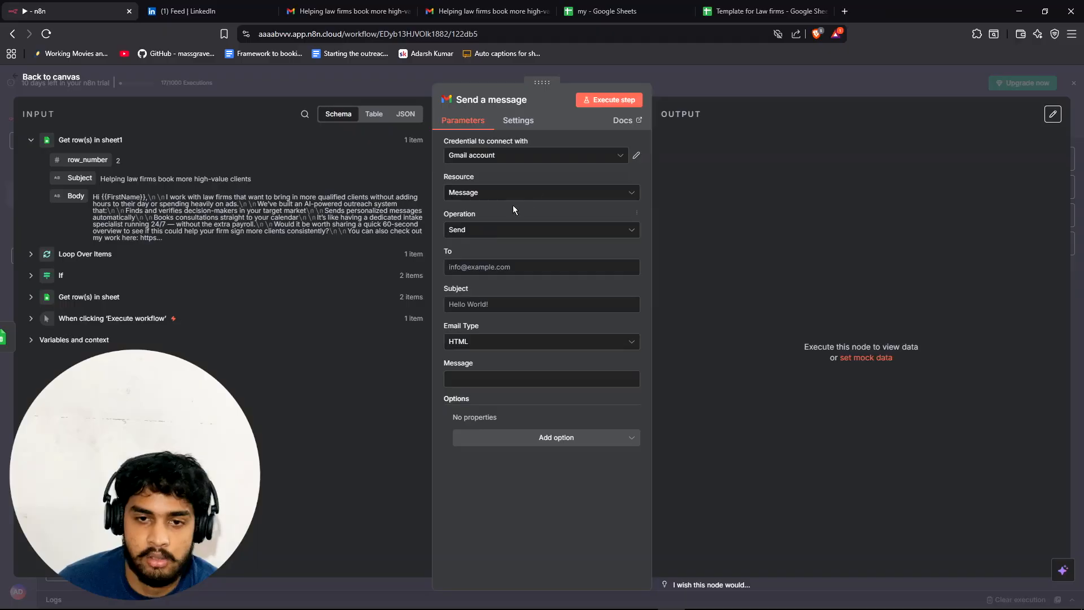
- Keep "Gmail account" as the Gmail node's credential and map its To field to the Mails field of the If node
click(518, 159)
click(534, 156)
click(533, 158)
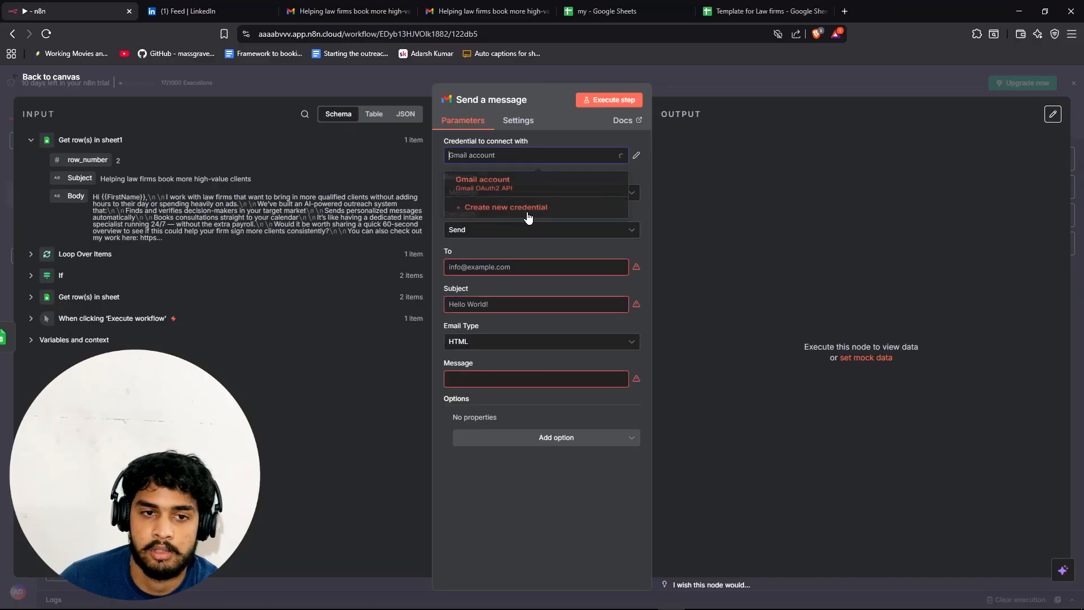
click(544, 187)
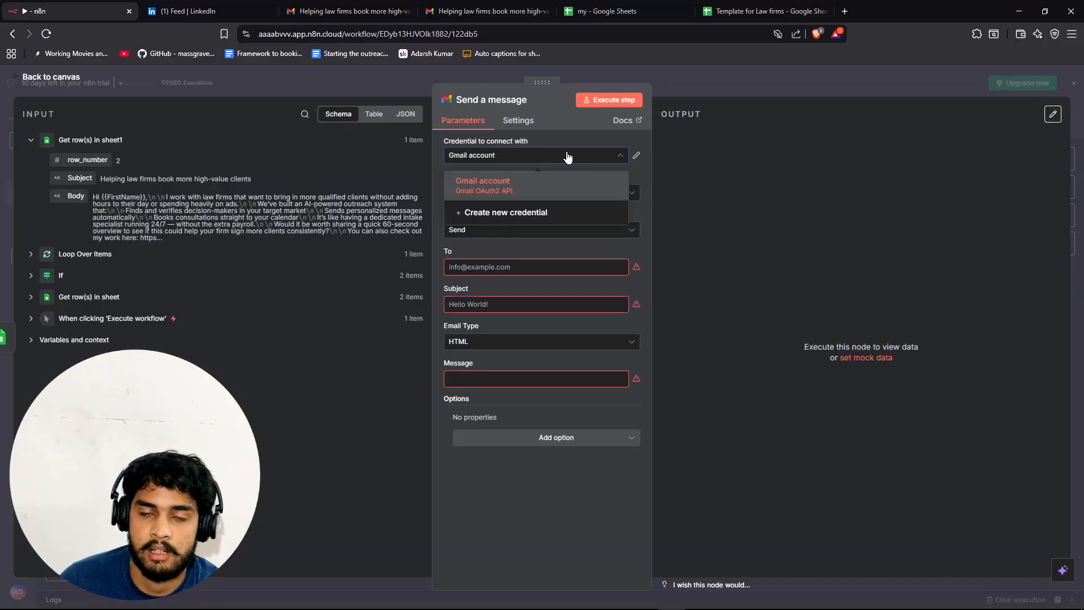
click(503, 269)
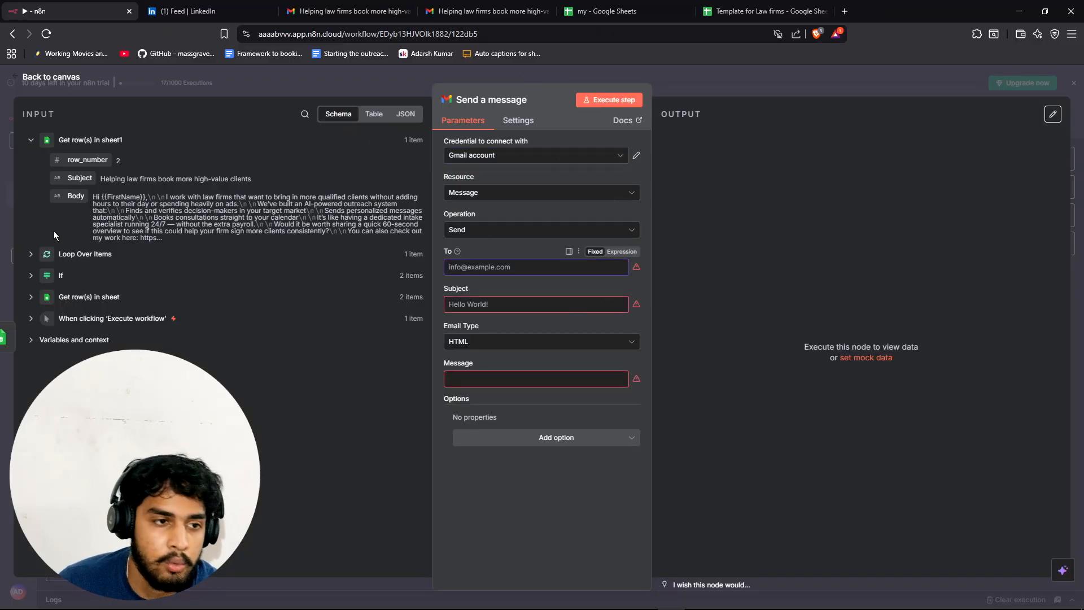
click(31, 275)
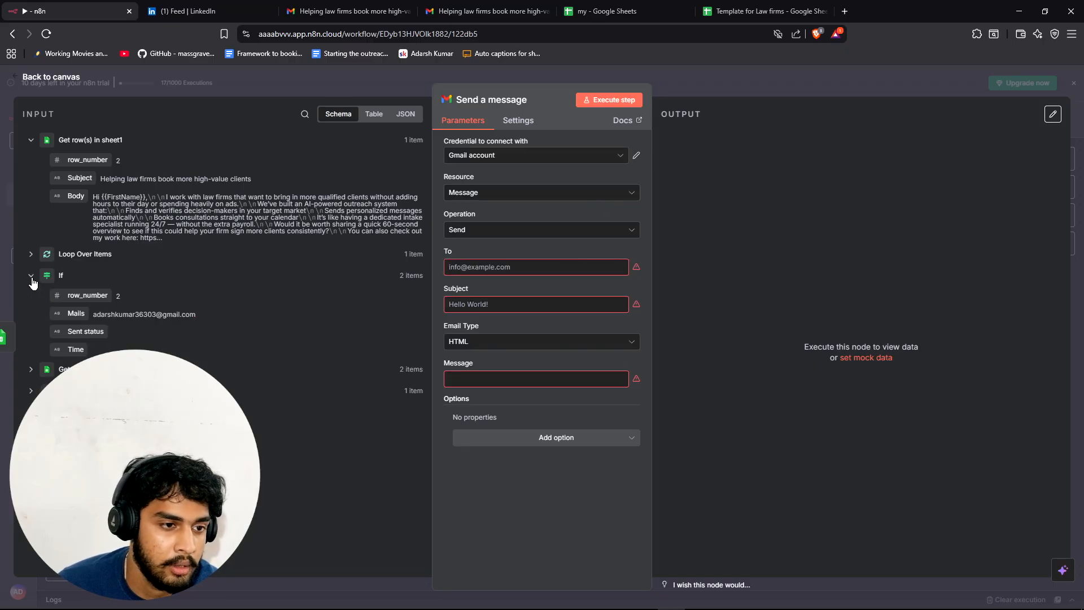
drag(76, 313, 495, 271)
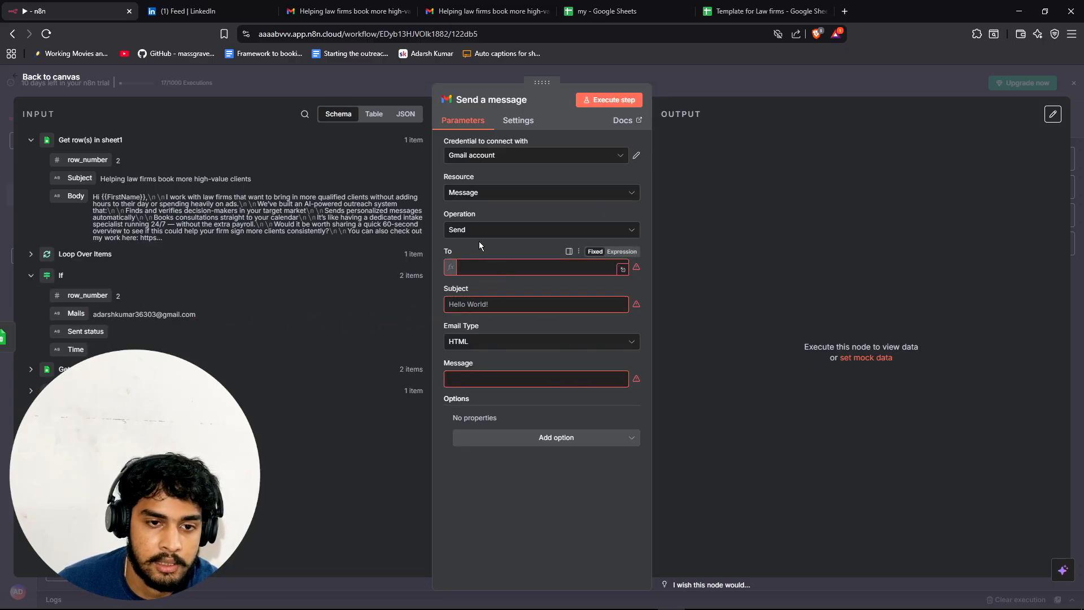
- Map the Gmail node's Subject to the Subject field from the "Get row(s) in sheet1" node
click(511, 357)
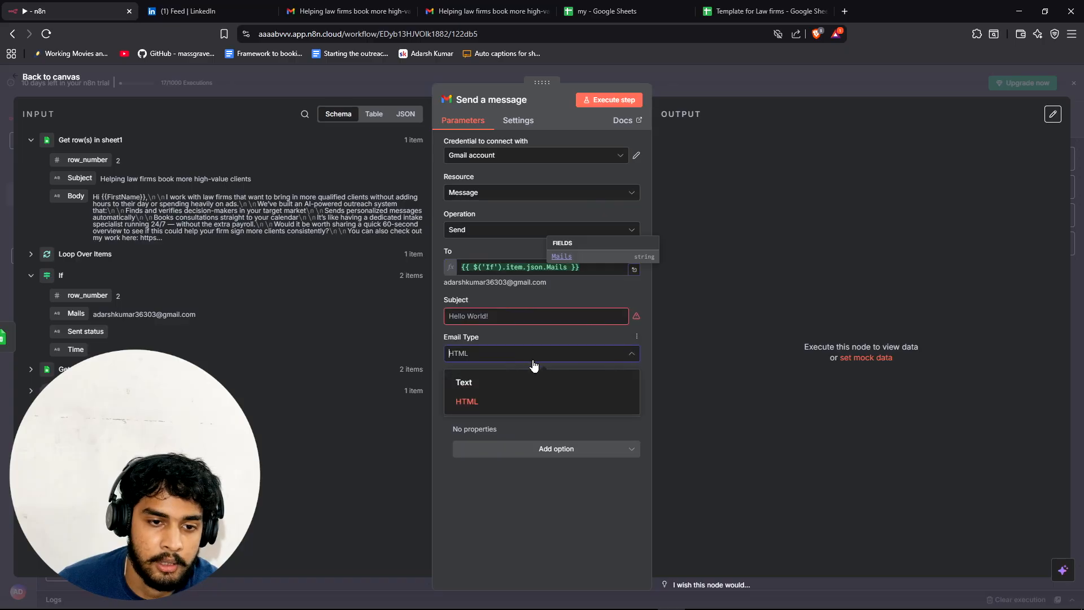
click(478, 314)
click(471, 314)
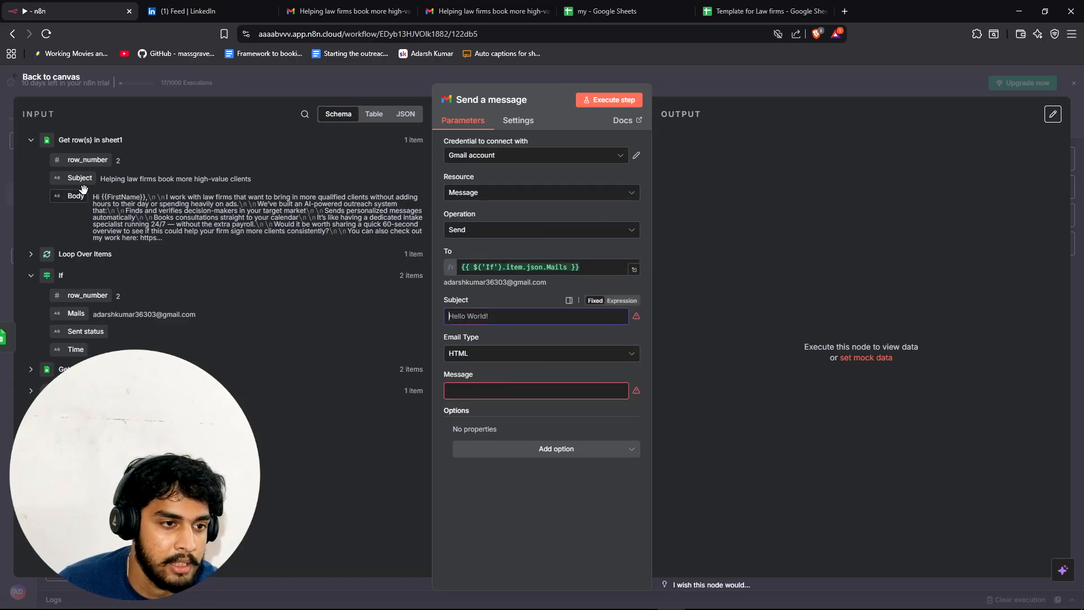
drag(79, 178, 476, 322)
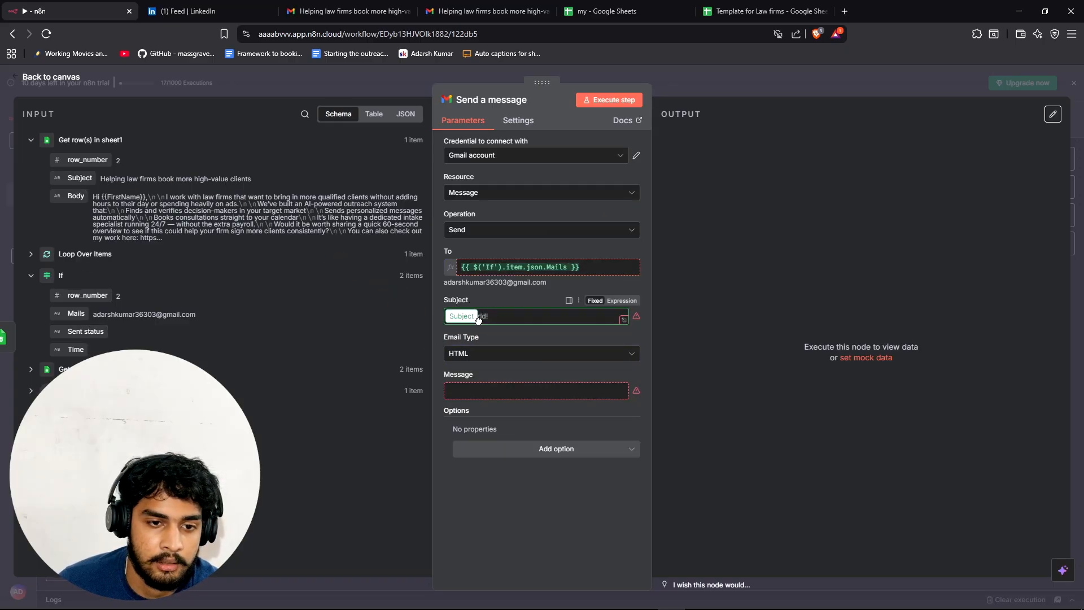
- Map the Gmail node's Message to the Body field from "Get row(s) in sheet1" and return to the canvas
click(475, 400)
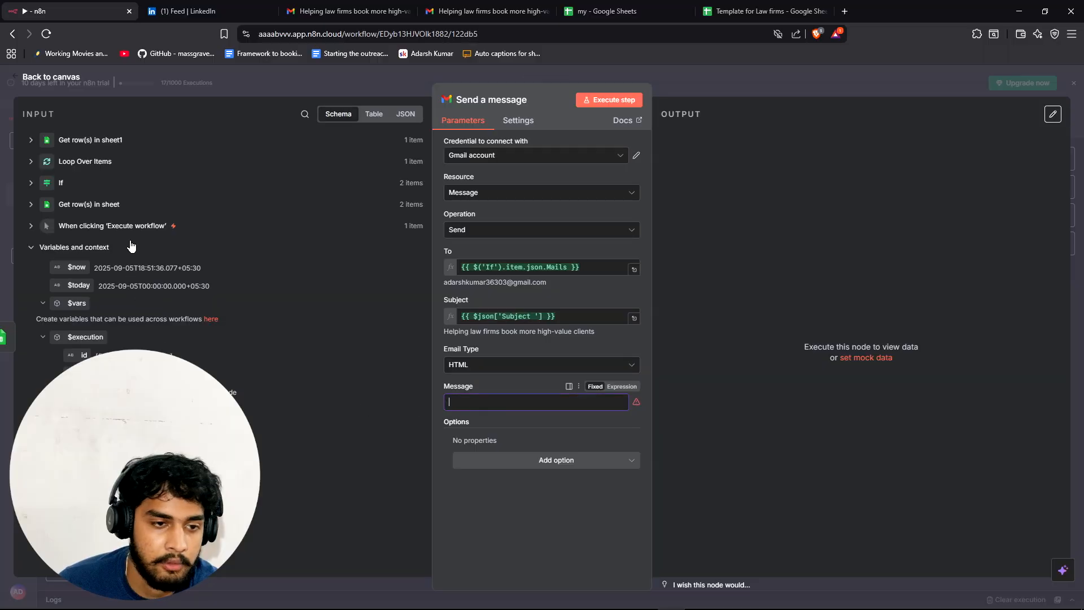
click(30, 140)
drag(76, 196, 521, 408)
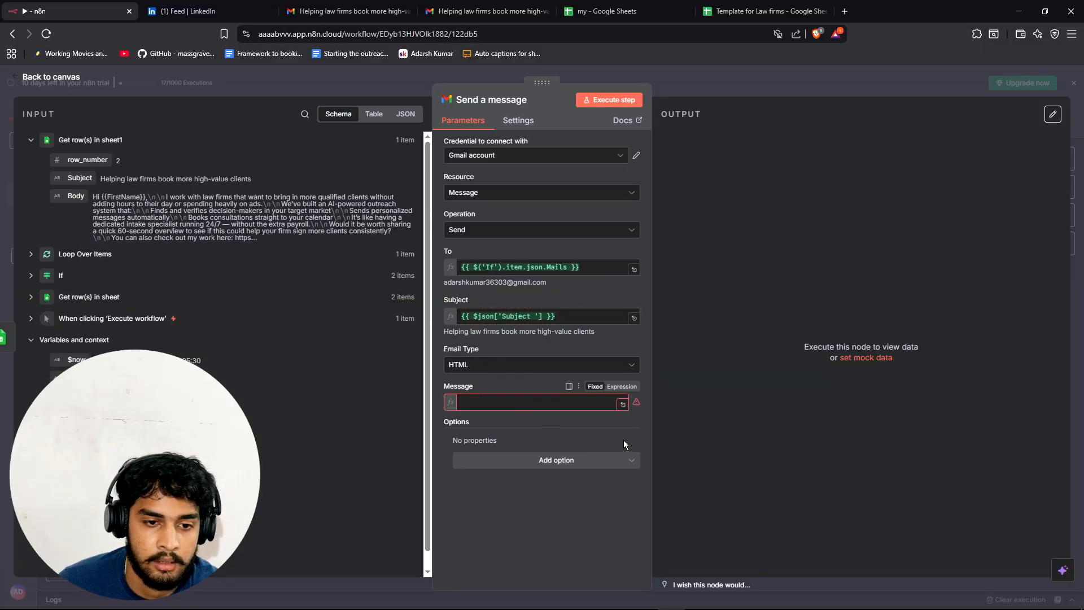
click(693, 90)
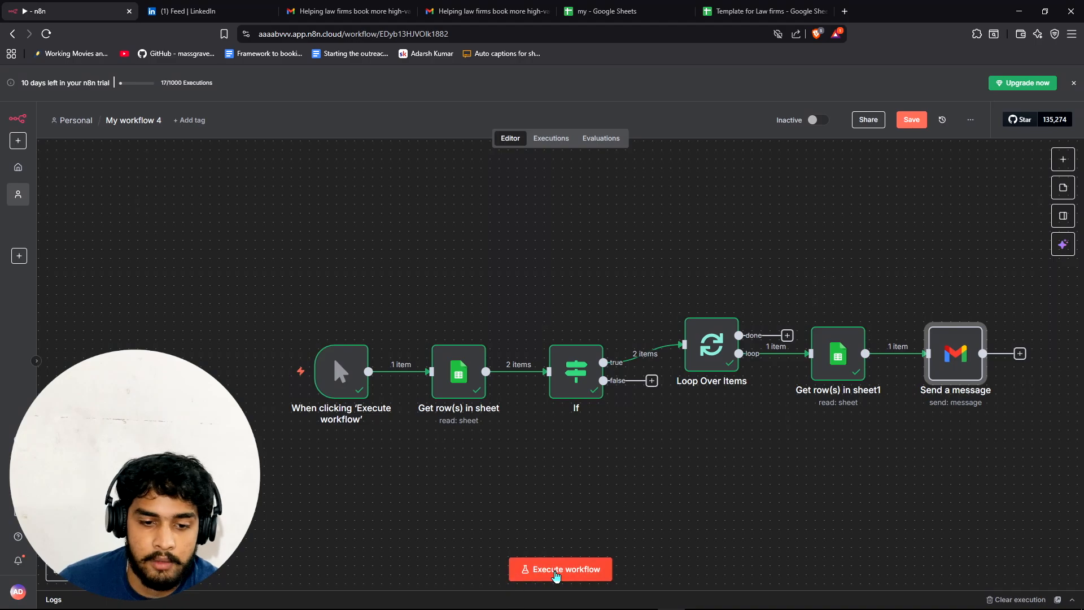
- Execute the workflow, refresh both Gmail inboxes and open the newest "Helping law firms book more high-value clients" email
key(ctrl+Return)
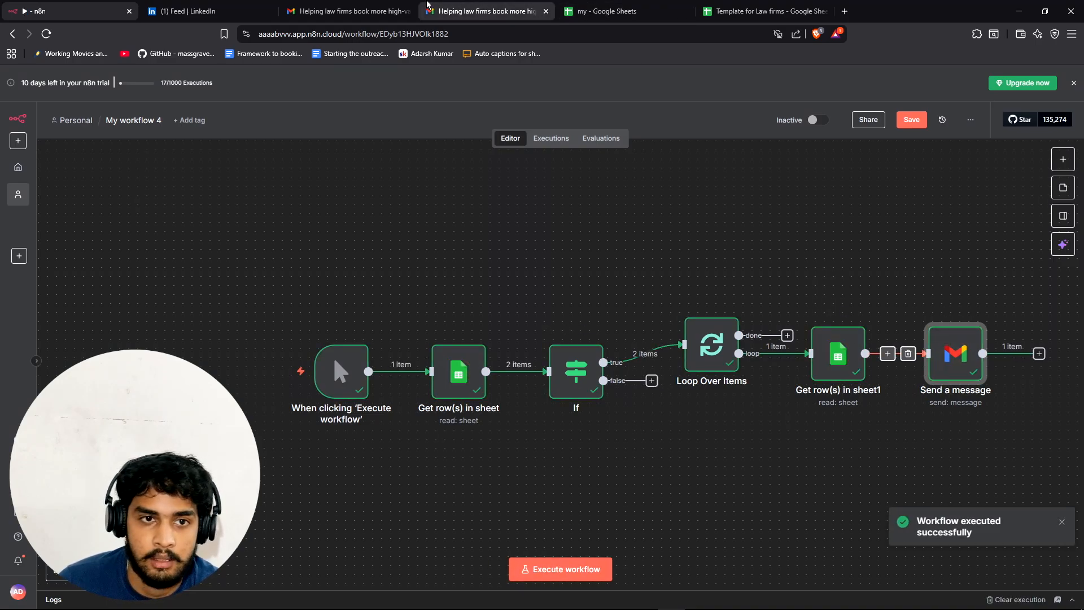
click(344, 12)
click(159, 117)
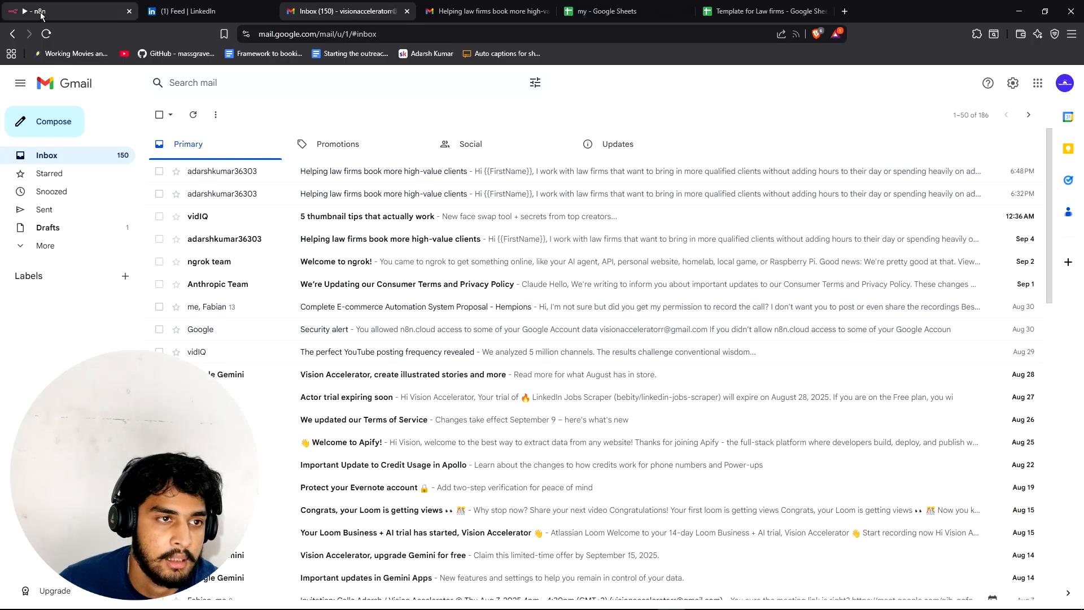
click(46, 34)
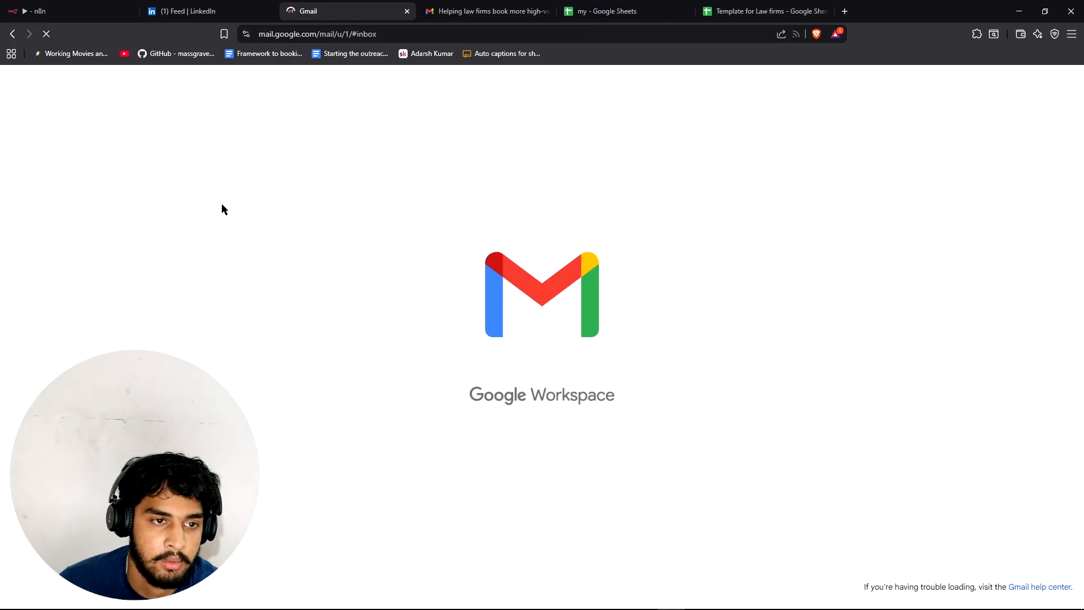
key(ctrl+Tab)
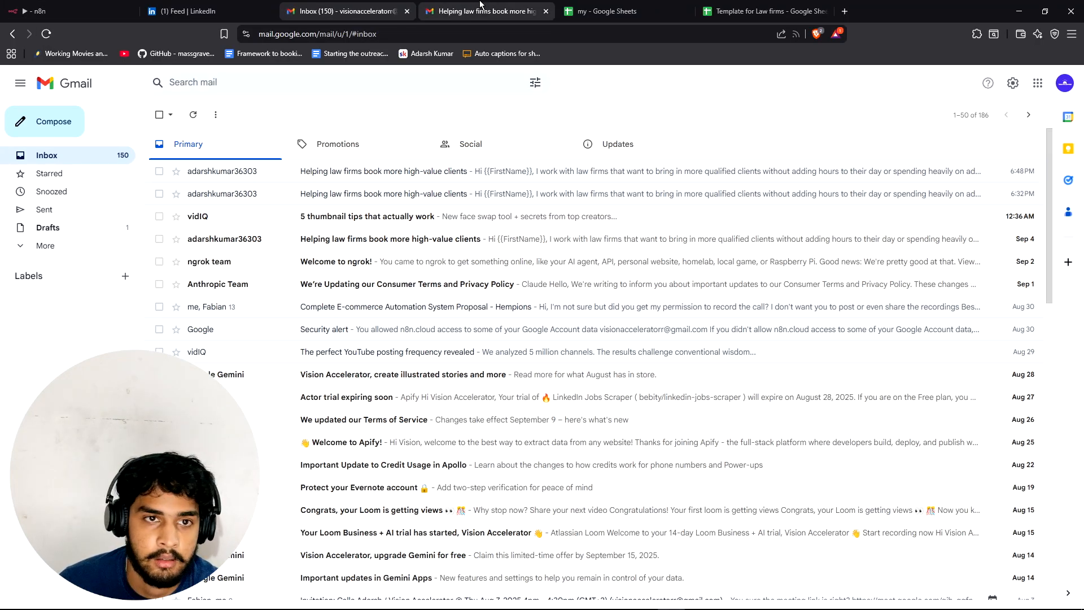
click(159, 116)
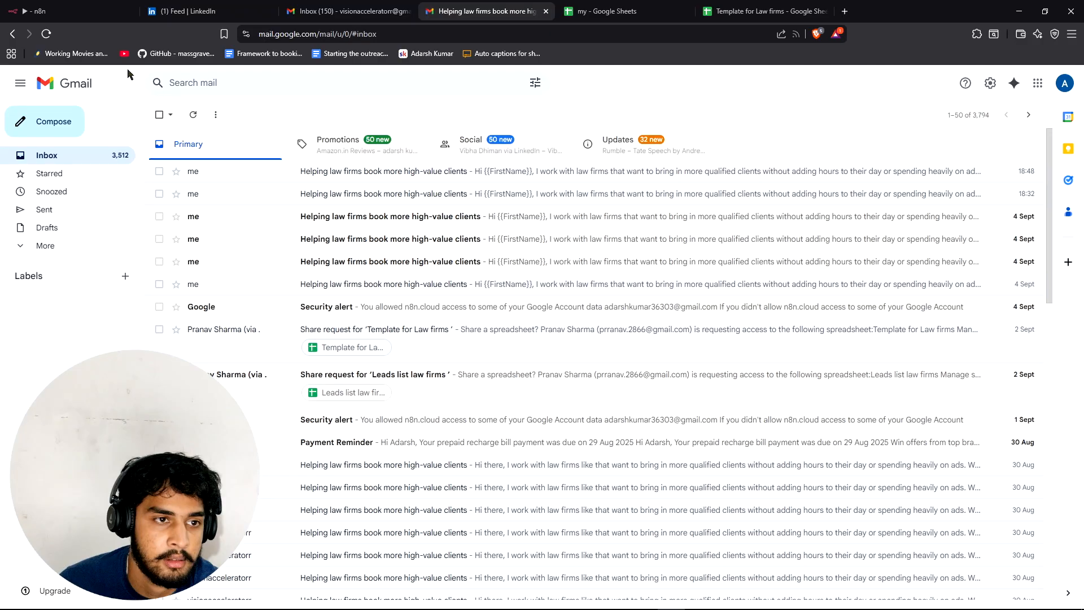
click(46, 34)
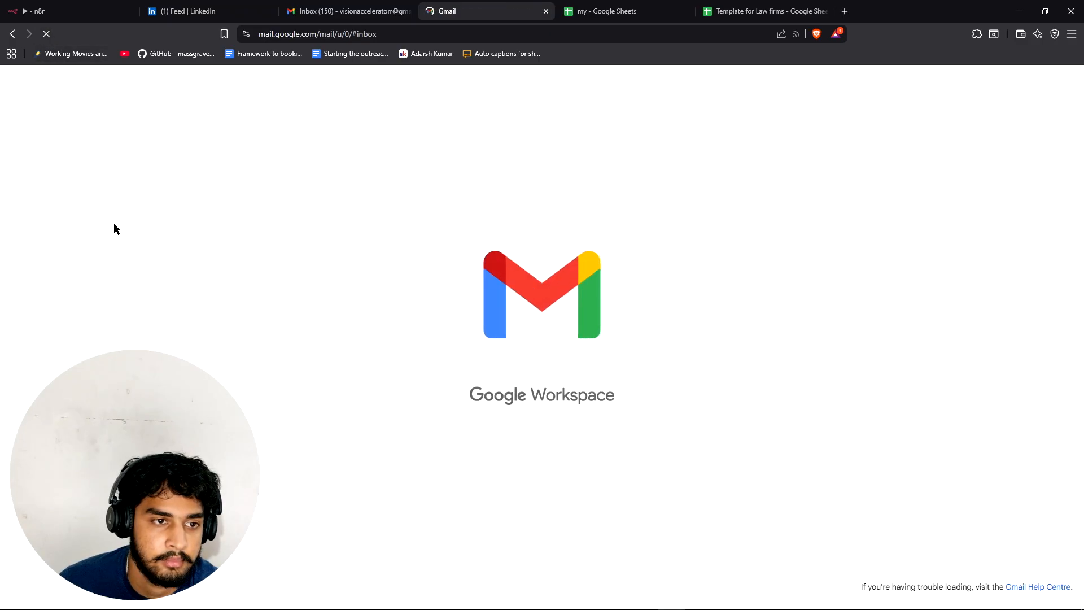
click(375, 168)
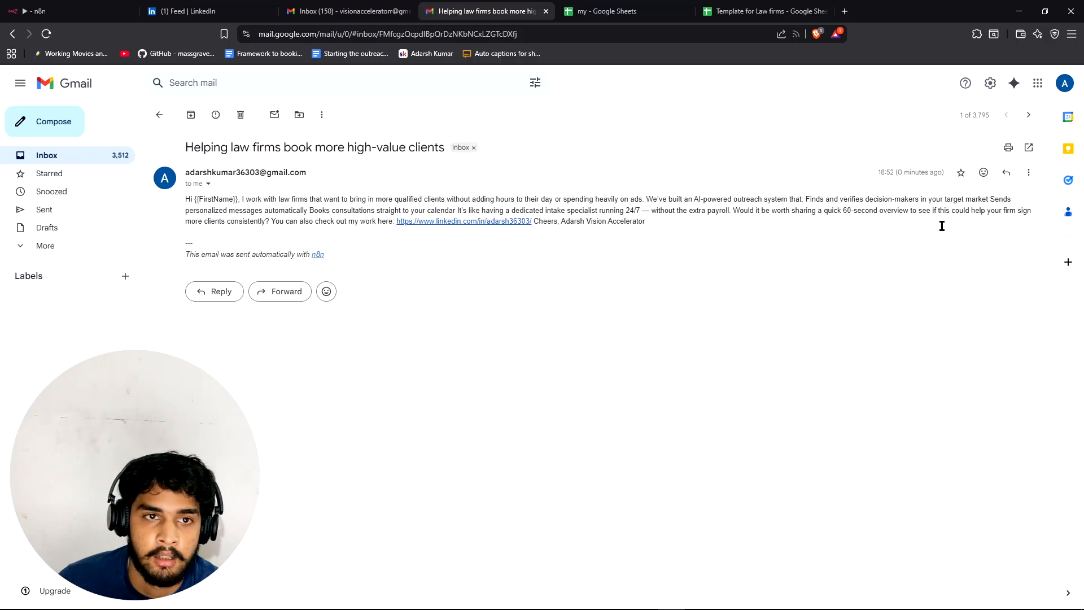
- Return to n8n, connect the output of Send a message back to the Loop Over Items input, and execute the workflow
click(39, 11)
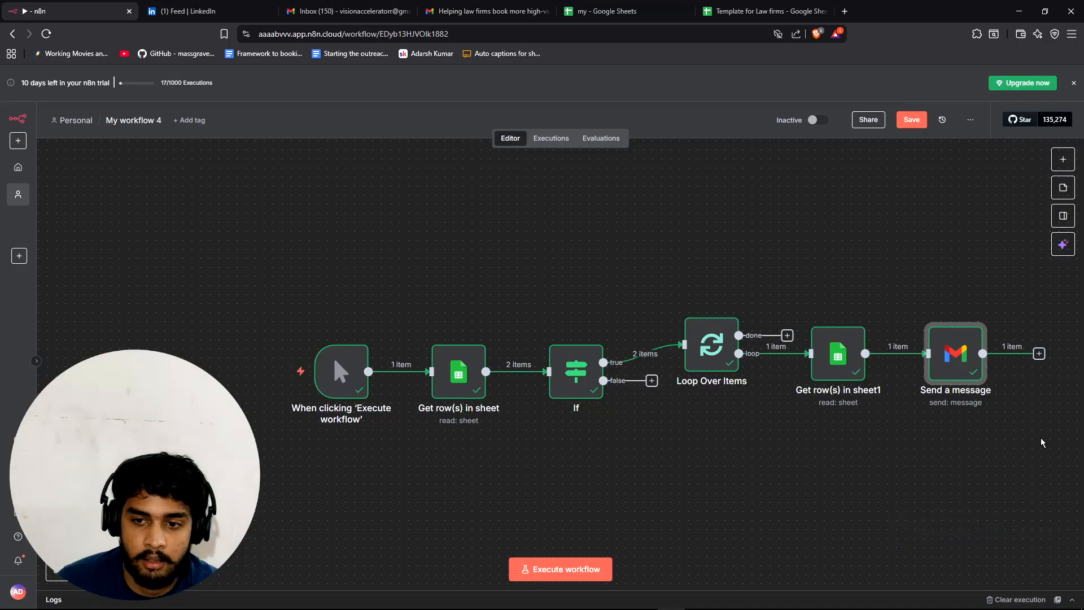
drag(898, 498, 821, 491)
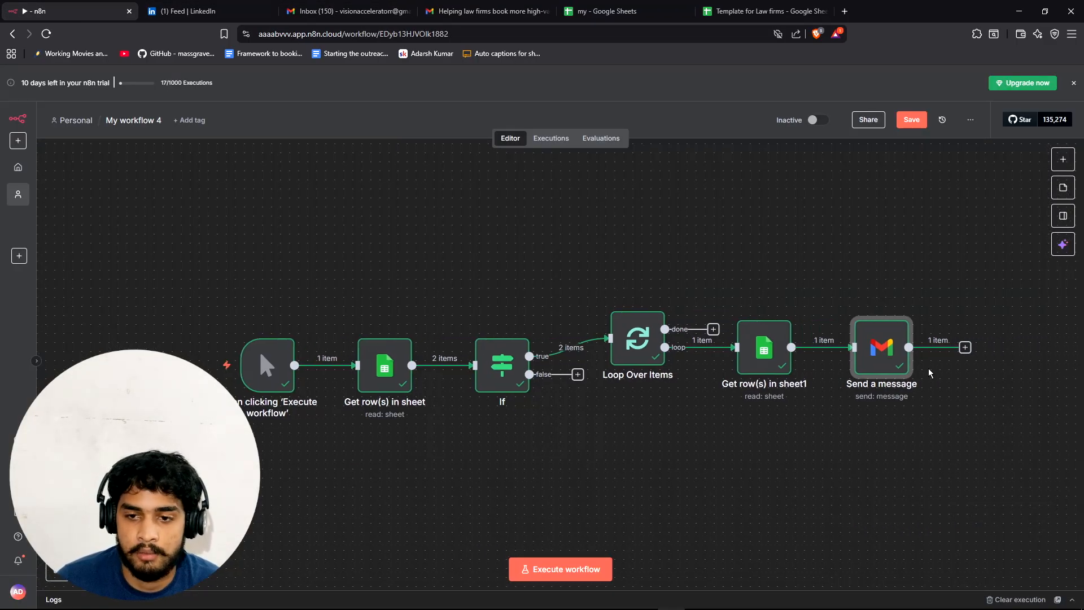
drag(904, 350, 617, 353)
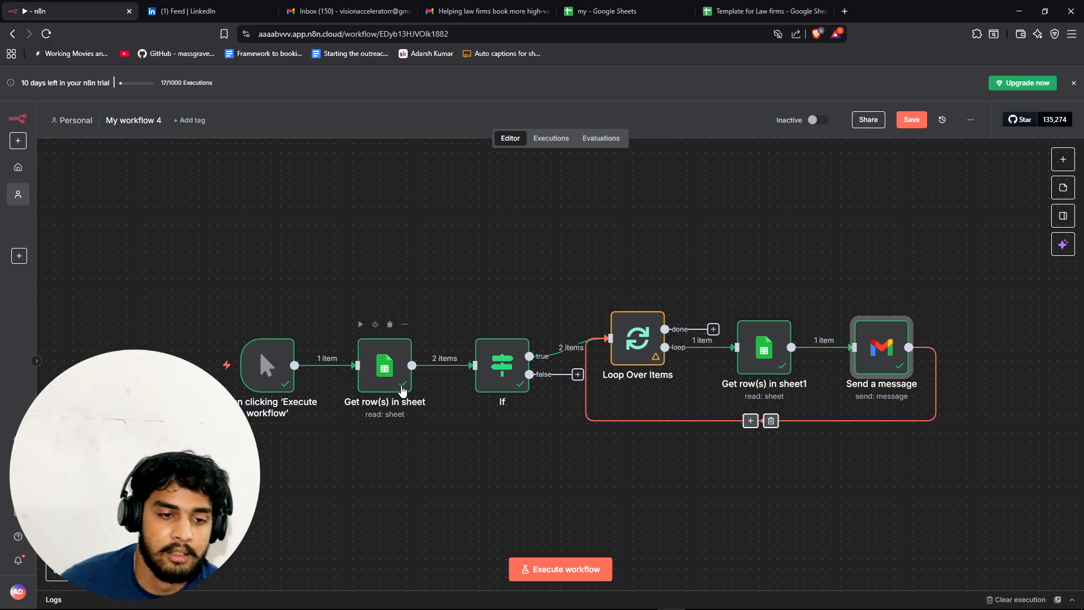
click(381, 381)
click(556, 577)
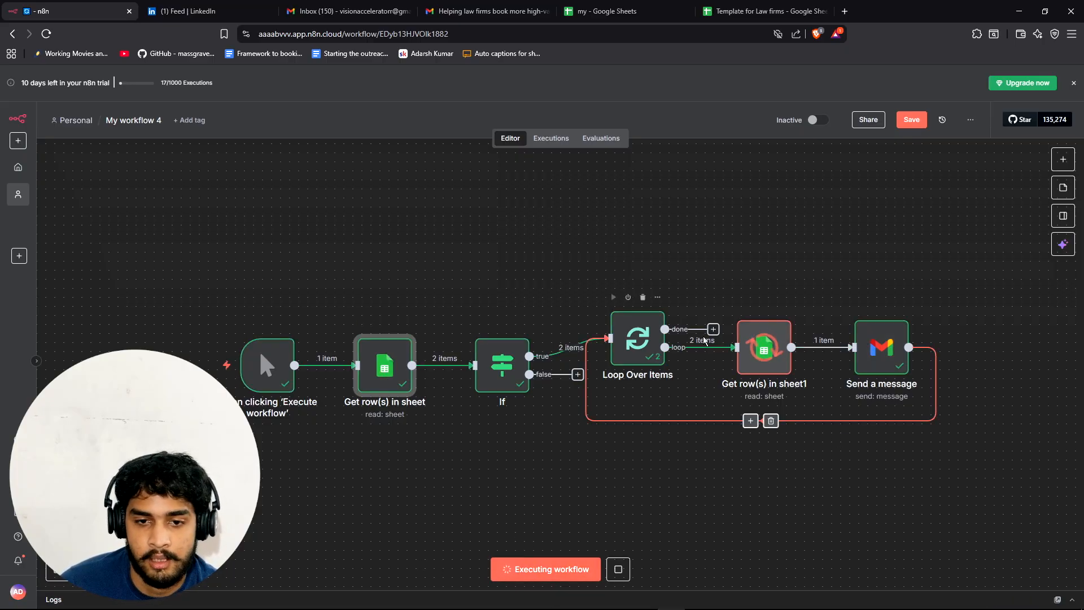
- Check both refreshed Gmail inboxes for the new outreach emails, opening the latest one in the first account
click(348, 11)
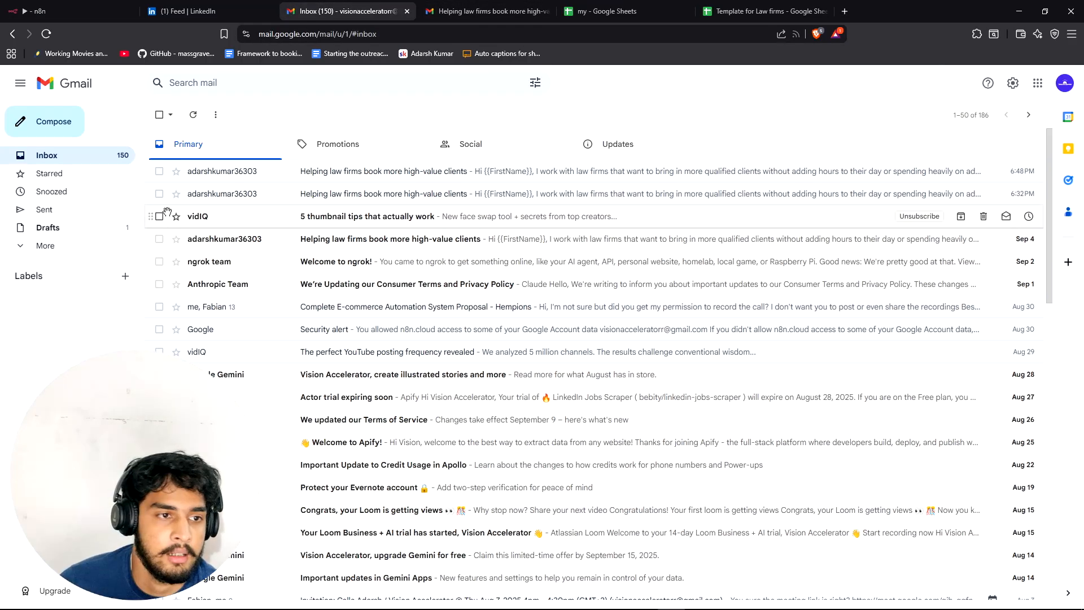
click(44, 34)
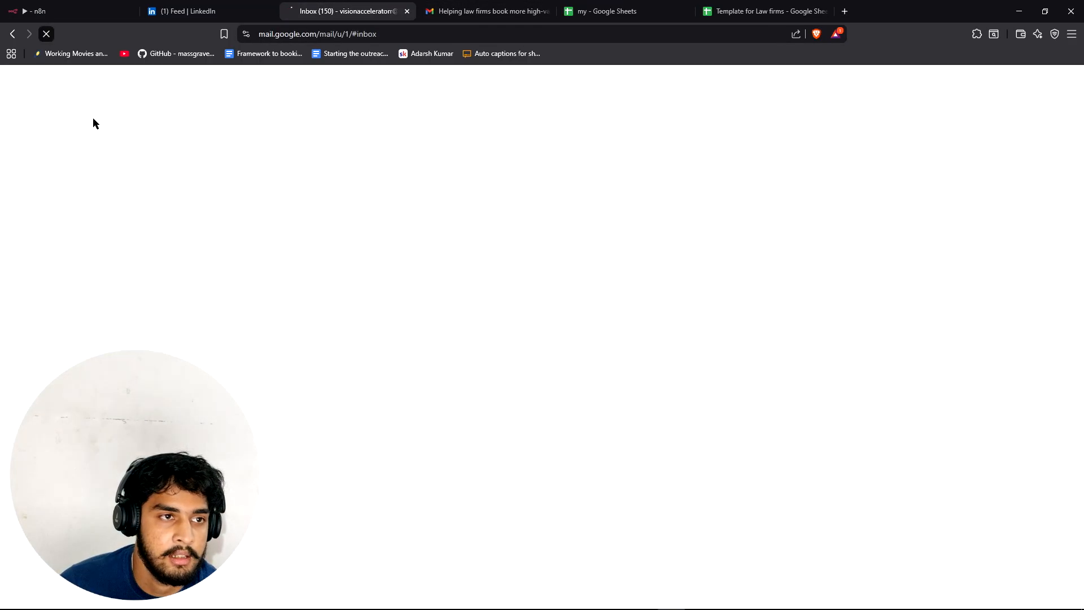
click(210, 169)
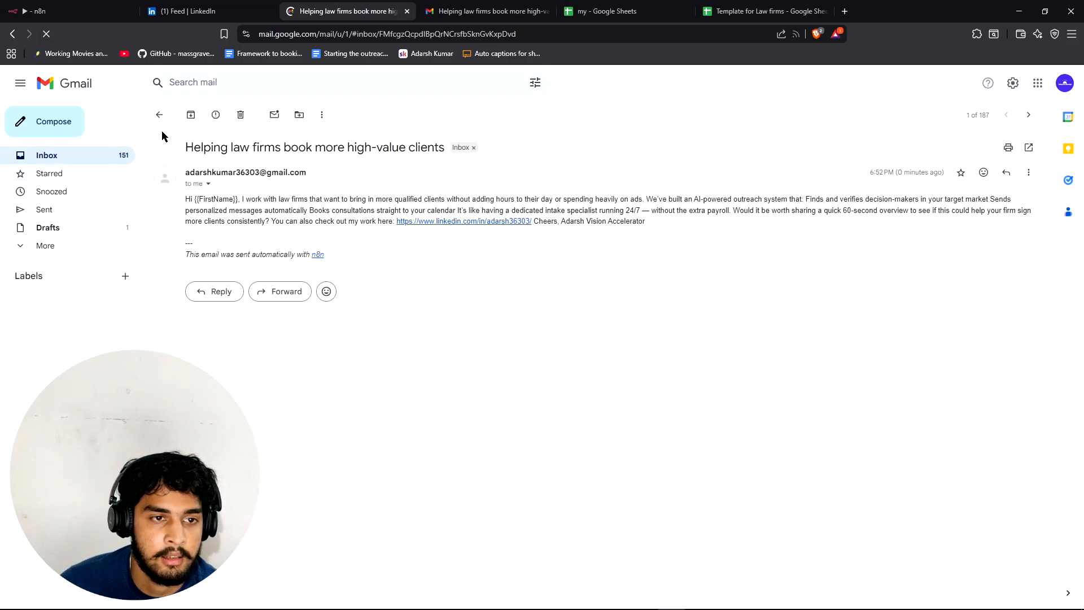
key(ctrl+Tab)
click(160, 115)
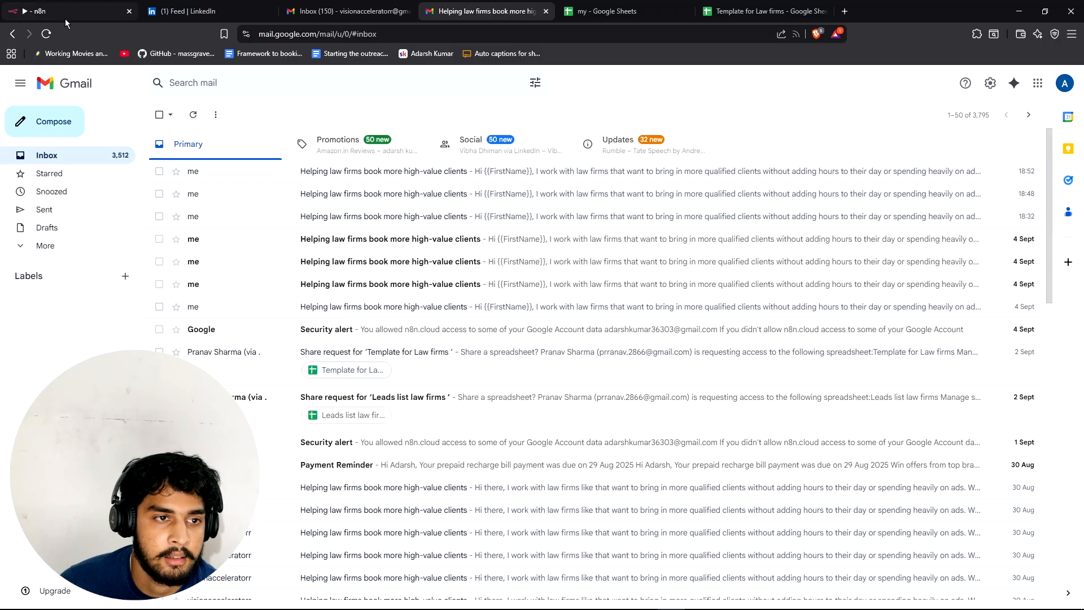
click(46, 34)
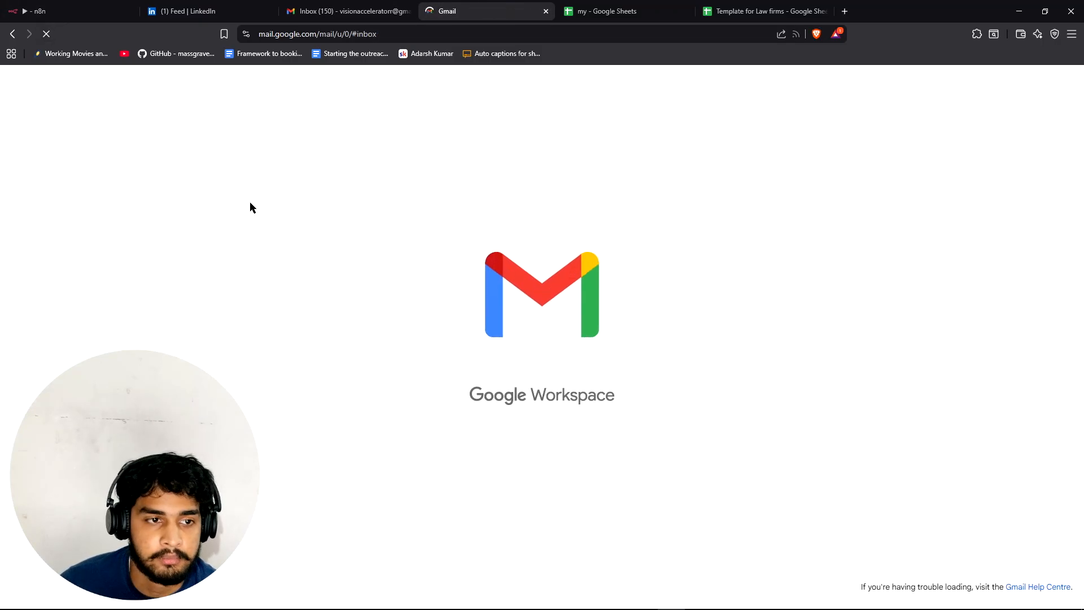
- Return to n8n and examine the output of the first "Get row(s) in sheet" node
click(25, 8)
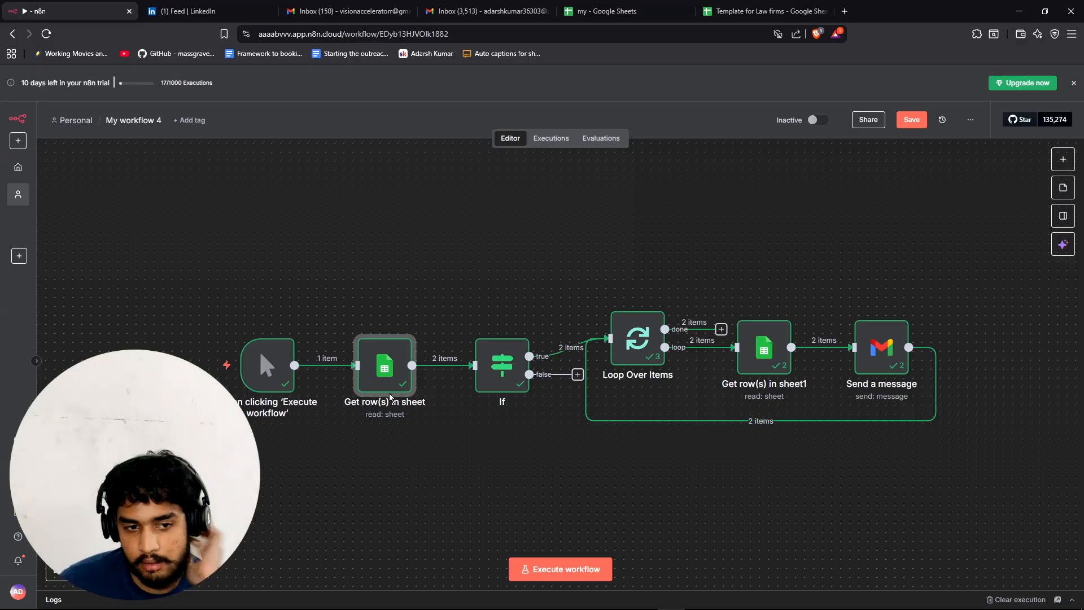
scroll(389, 393, up, 4)
double_click(400, 398)
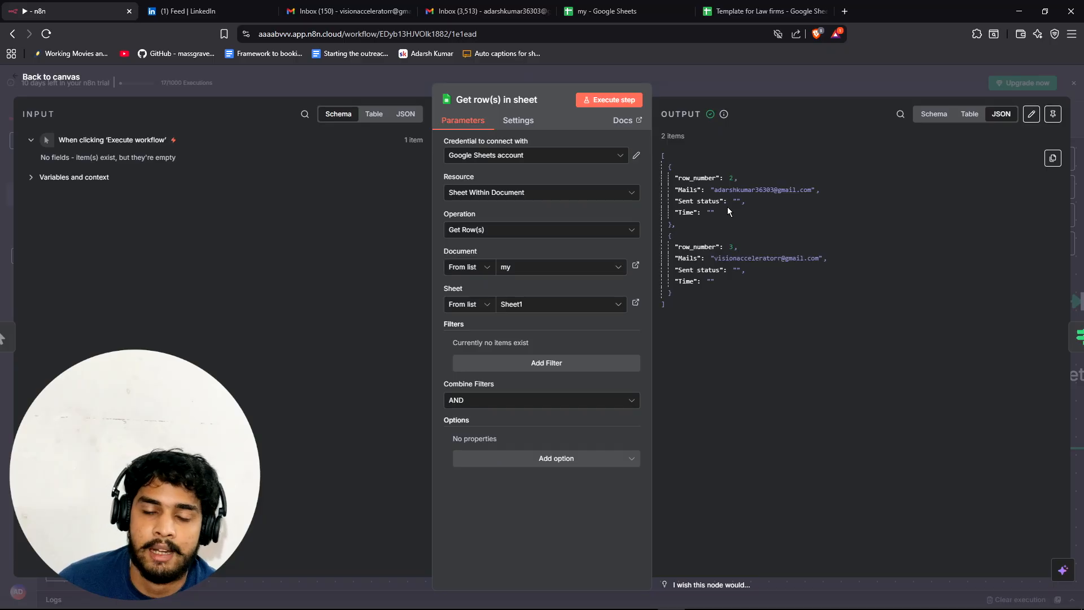
- Switch to the "my" Google Sheet and add the header "FIrst name" in cell D1
click(602, 10)
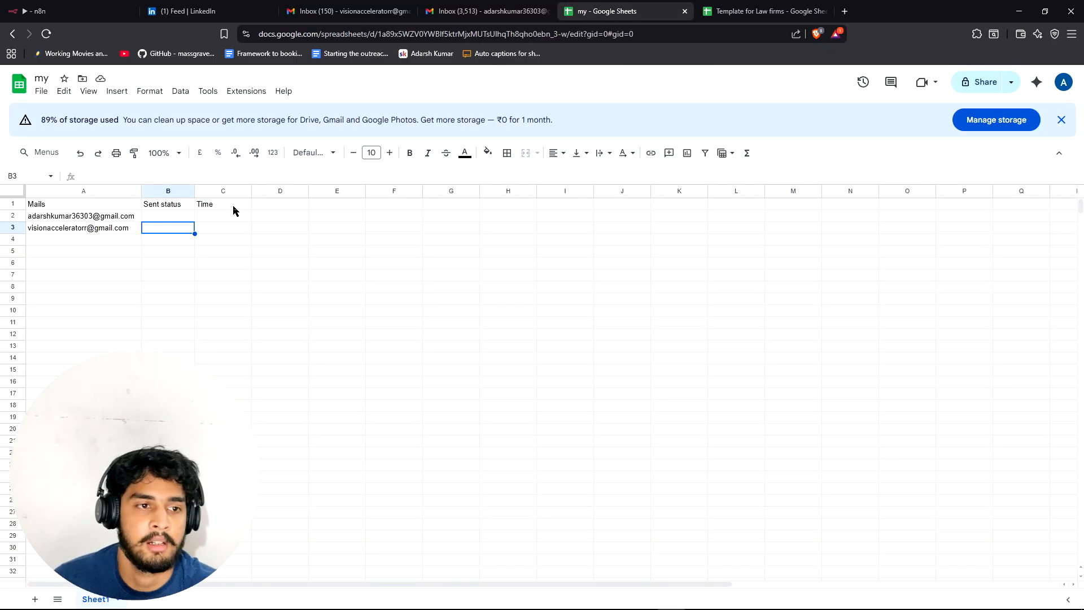
click(294, 205)
text(FIrs)
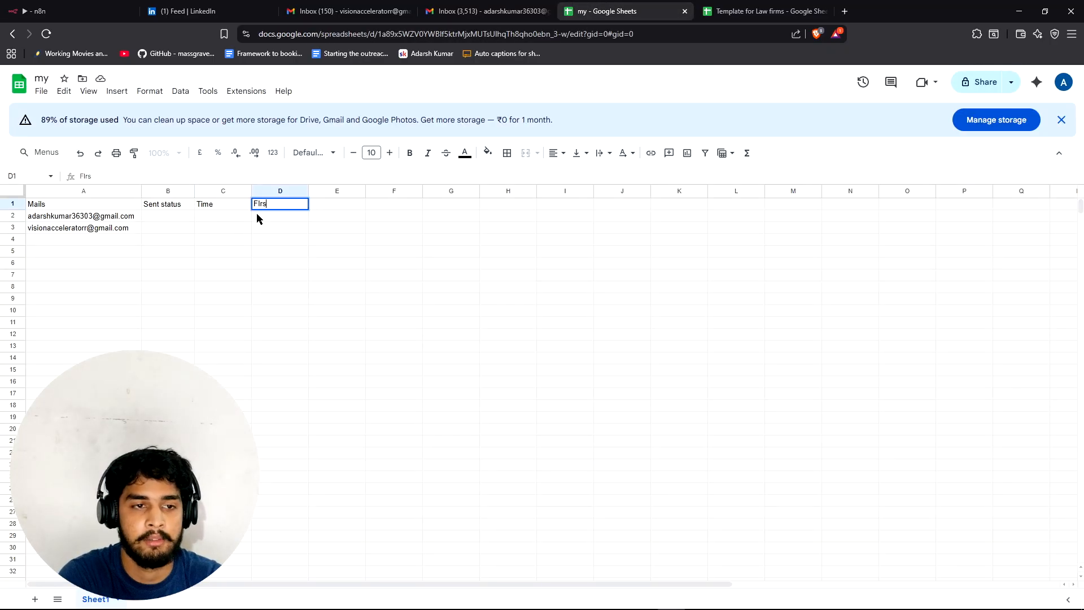
text(t name)
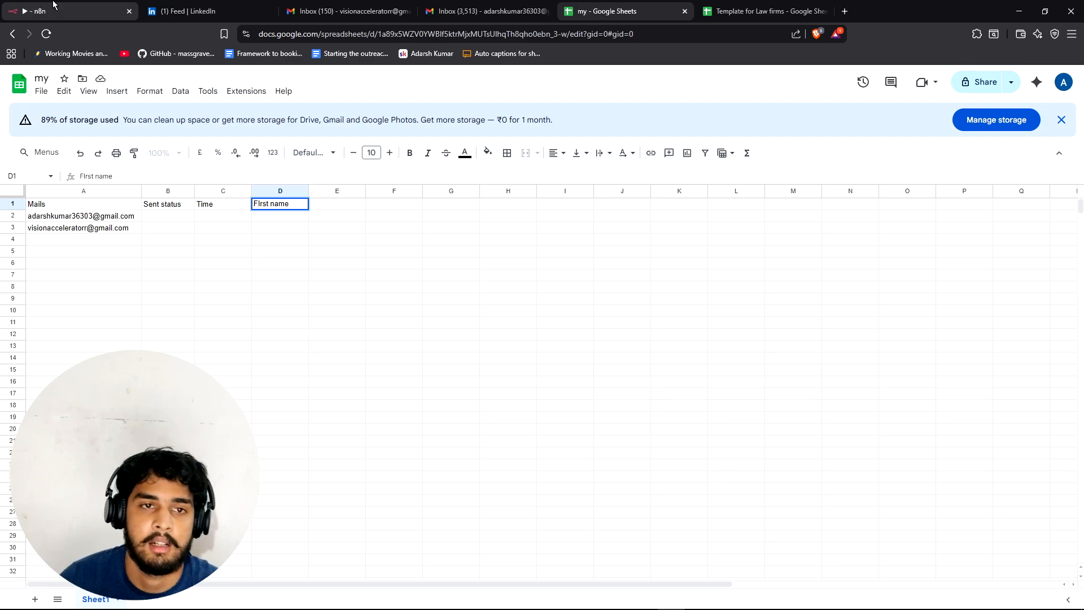
click(68, 11)
click(581, 12)
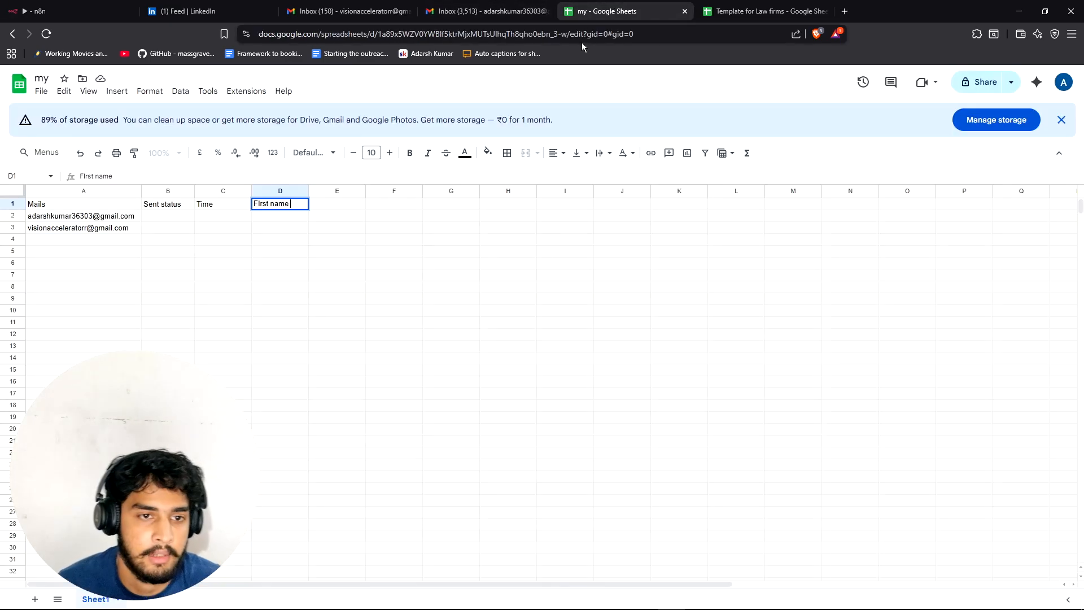
- Return to n8n, execute the first "Get row(s) in sheet" node and check its output for the "FIrst name" field
click(68, 10)
click(609, 99)
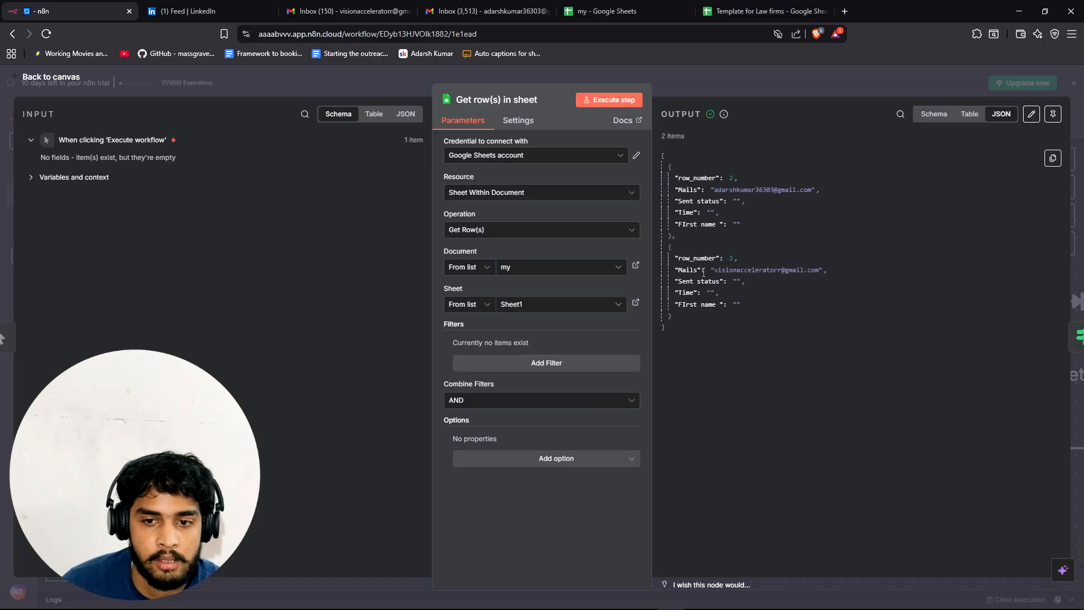
drag(690, 227, 790, 229)
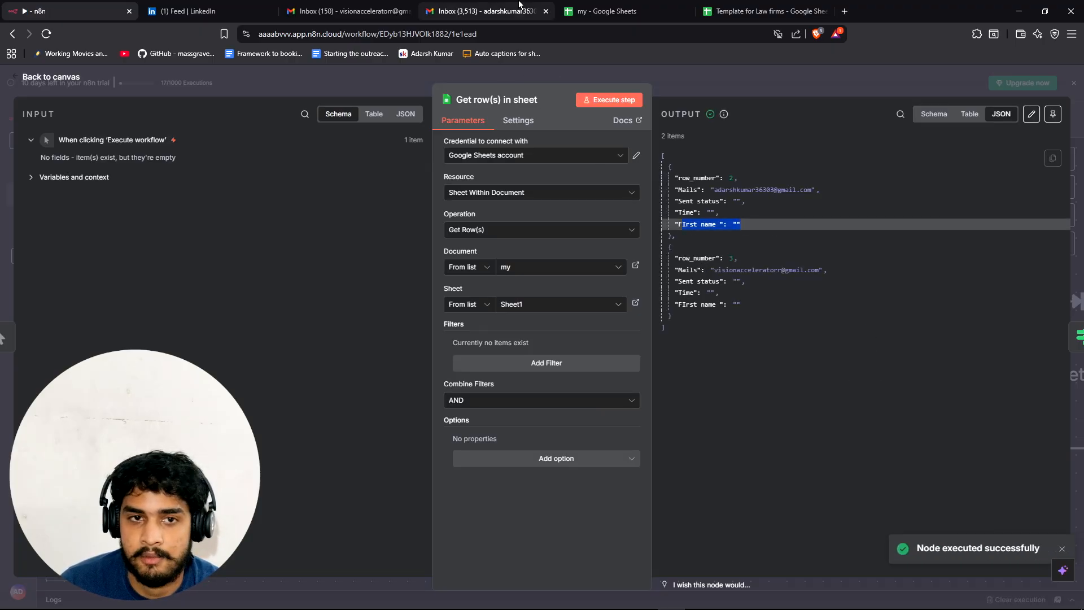
- In the "my" Google Sheet, enter the first recipient's first name in cell D2
click(604, 12)
click(280, 222)
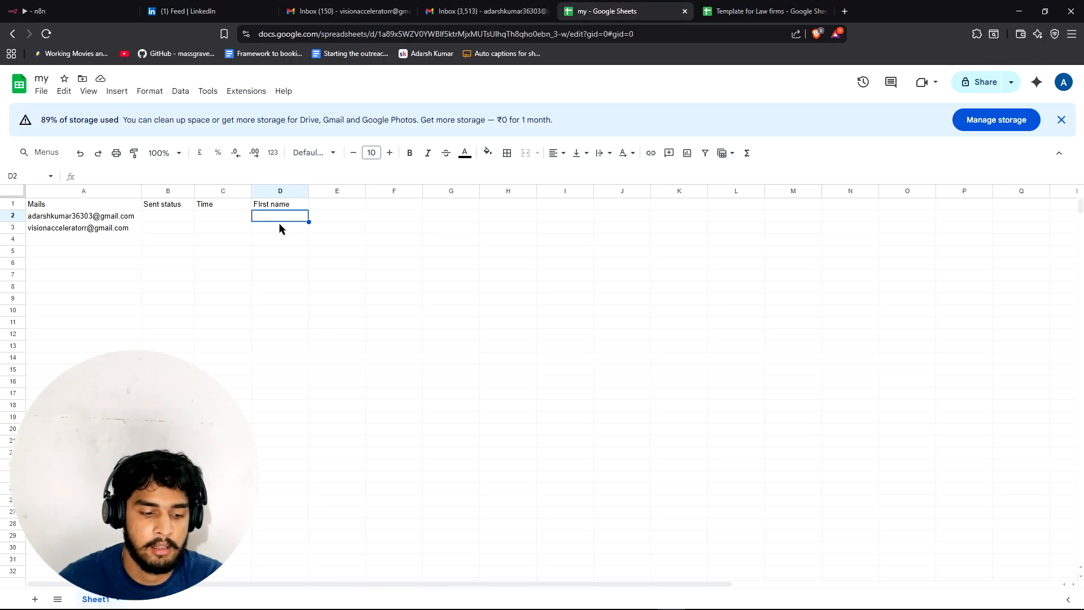
text(Adarsh)
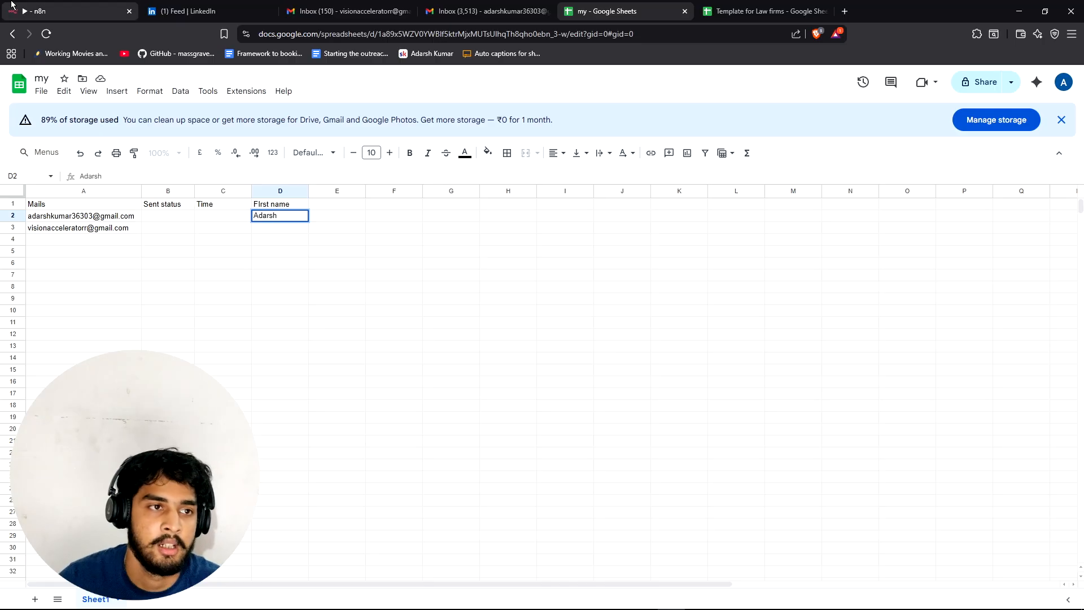
- Re-execute the first "Get row(s) in sheet" node in n8n until its output includes the recipient's first name, and return to the canvas
click(62, 11)
click(590, 103)
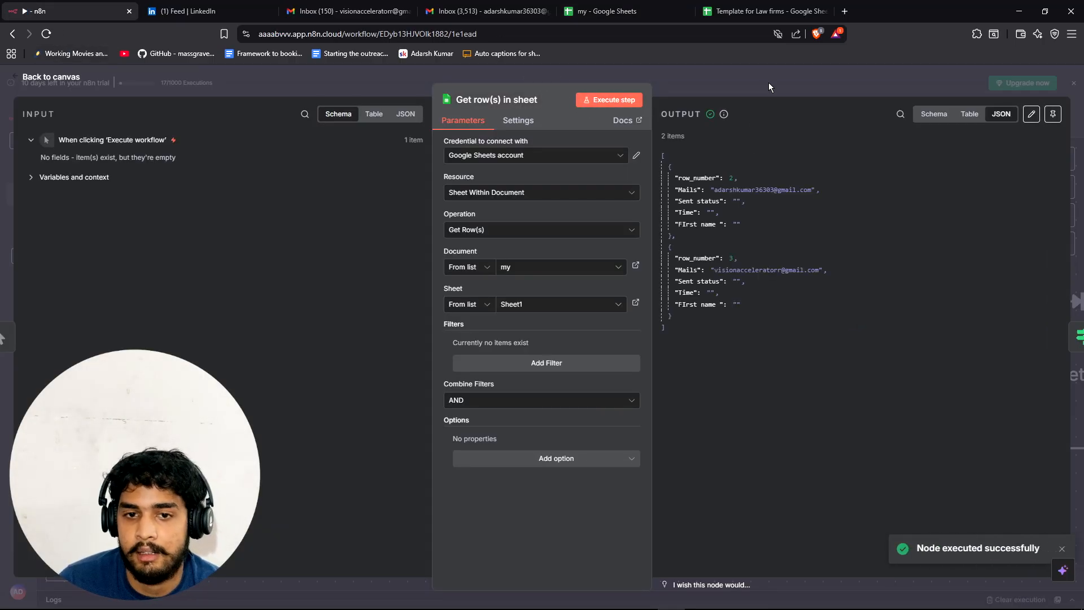
click(670, 6)
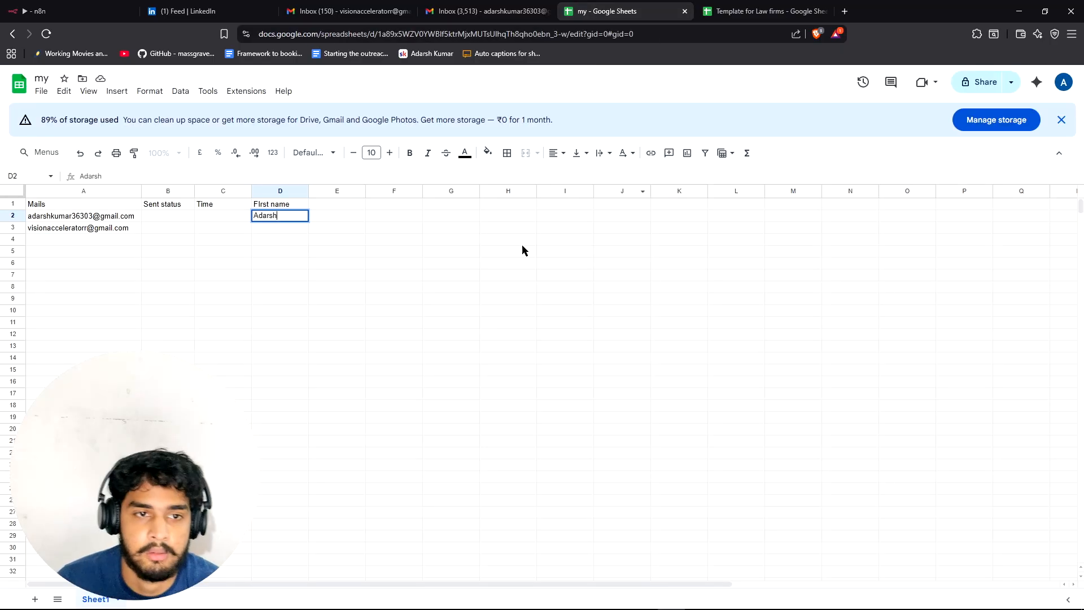
click(36, 11)
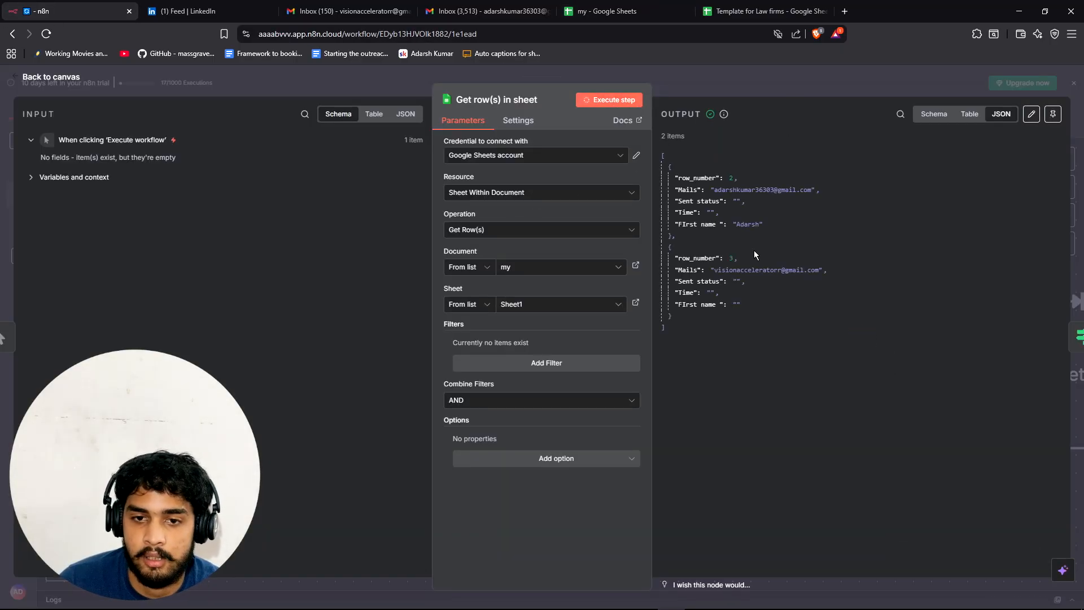
double_click(750, 224)
click(776, 92)
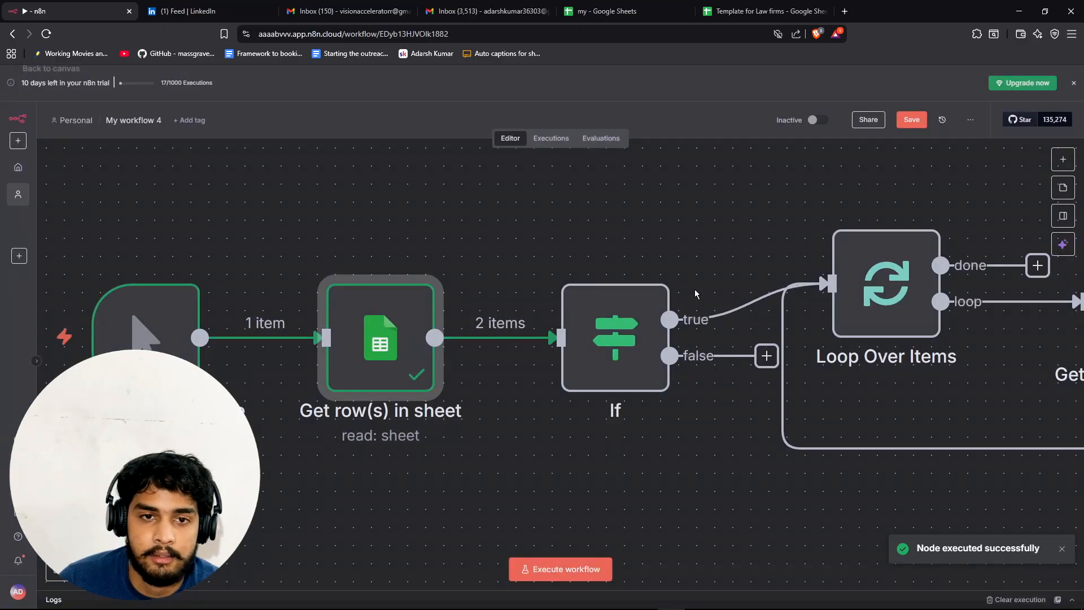
- Open the Send a message node and execute it to load data from the previous nodes
scroll(675, 451, down, 2)
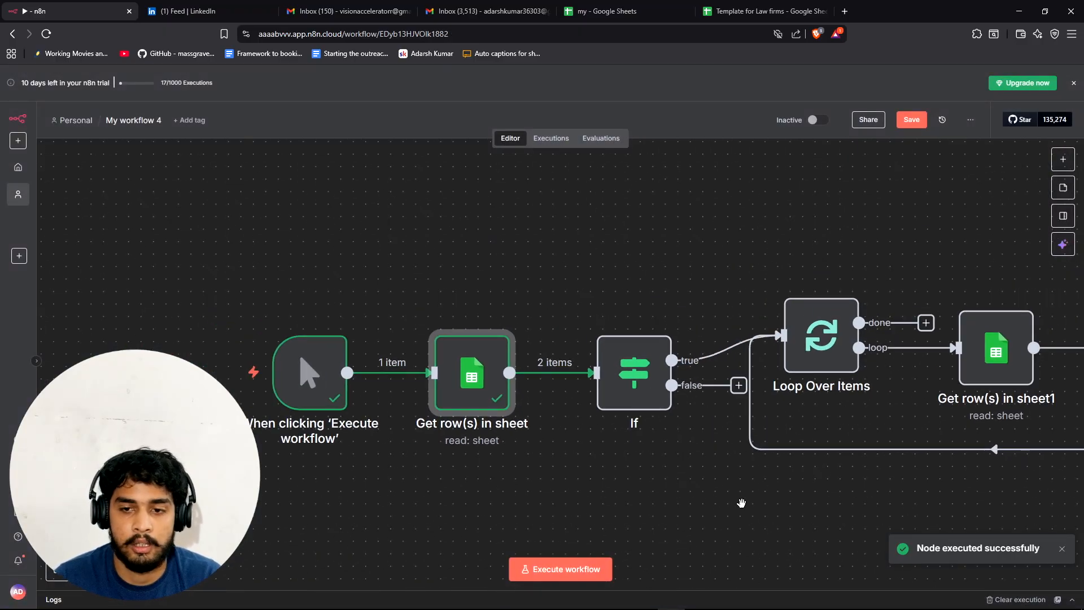
drag(737, 498, 585, 459)
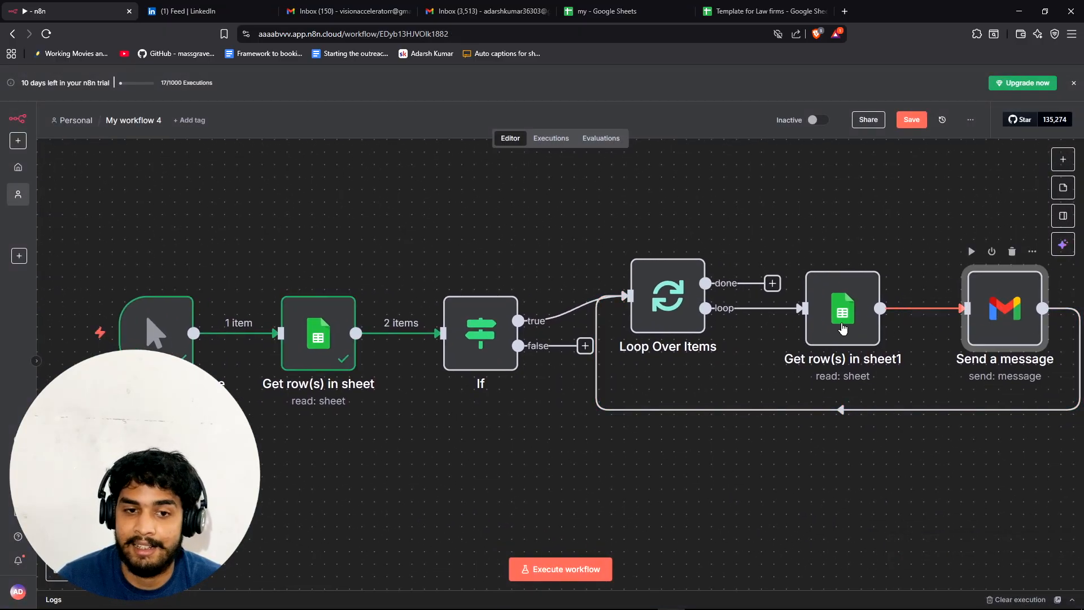
double_click(984, 306)
click(542, 377)
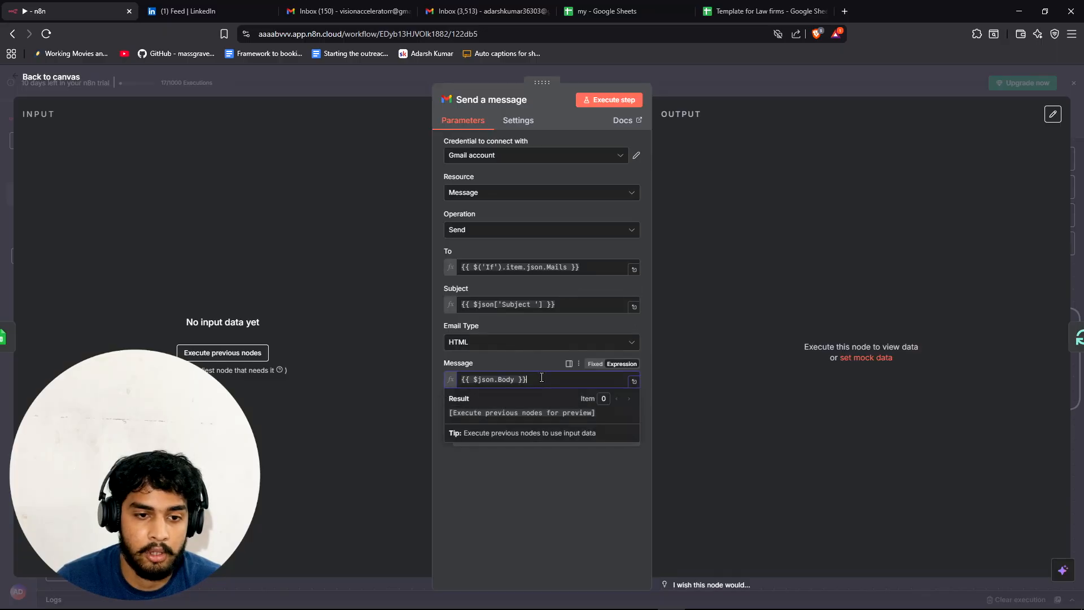
click(783, 88)
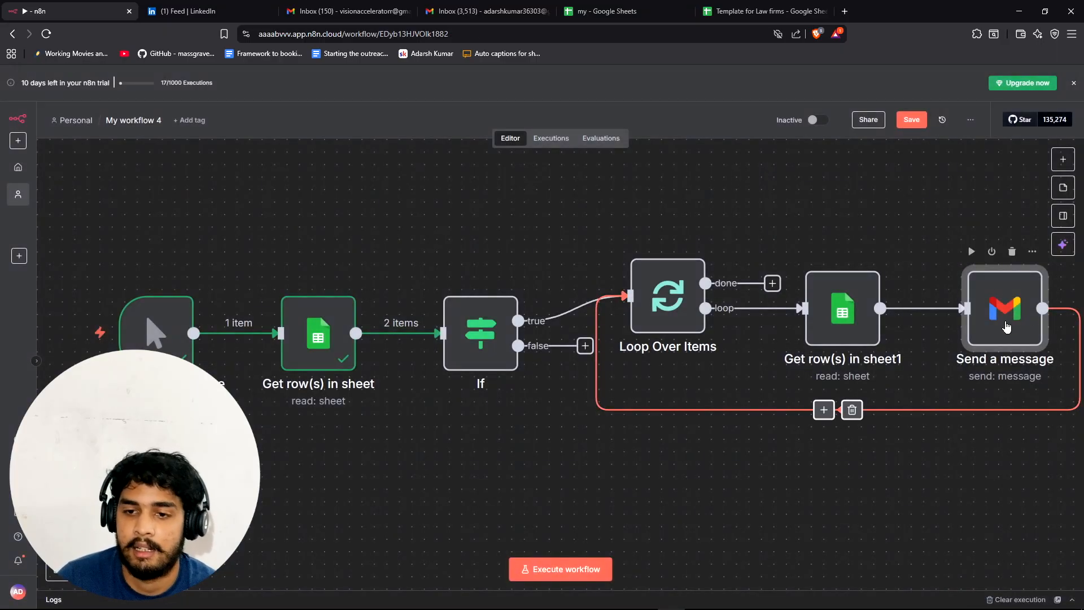
key(Return)
click(635, 101)
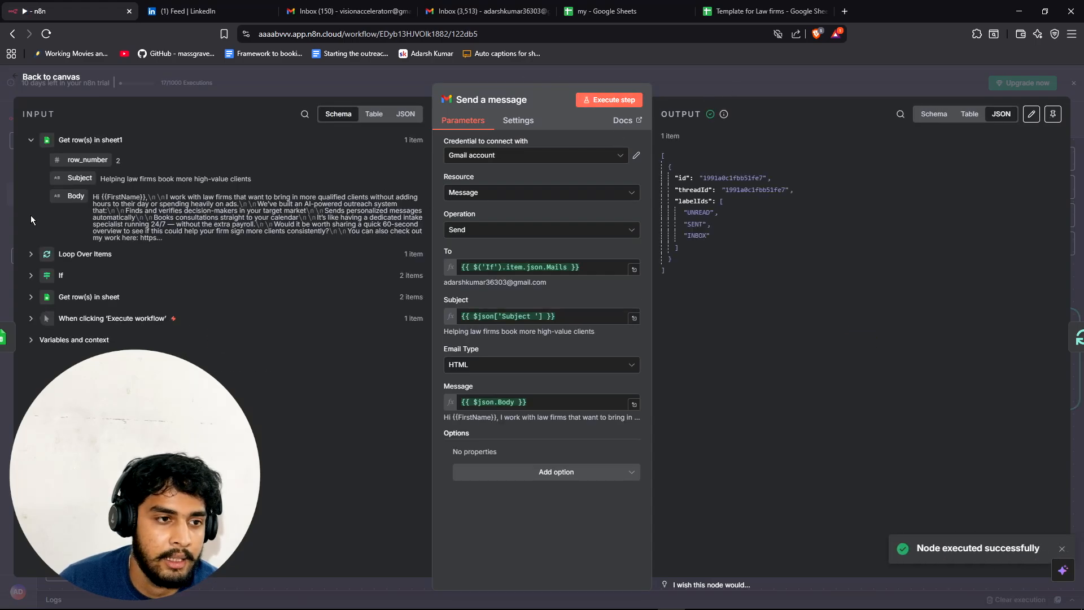
- Insert the If node's "FIrst name" field before the Body expression in the Send a message node's Message, and return to the canvas
click(31, 277)
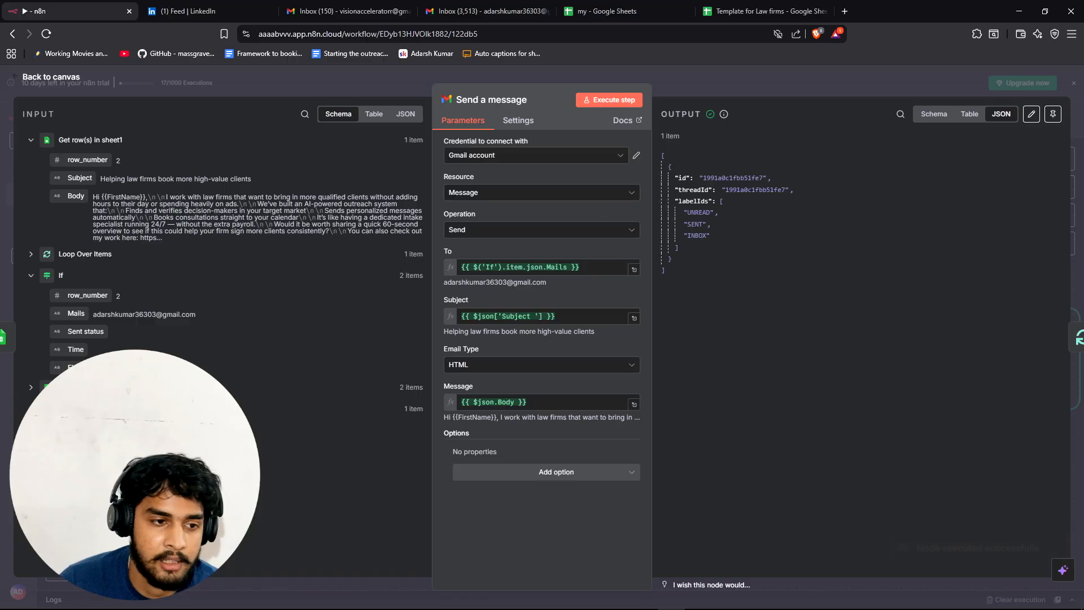
drag(67, 367, 460, 402)
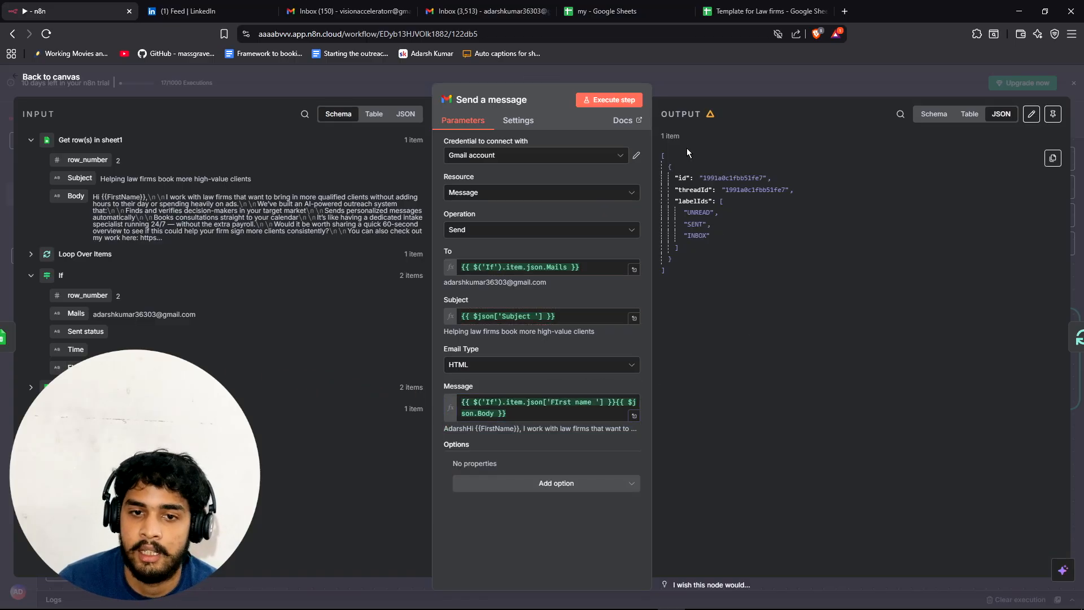
click(729, 76)
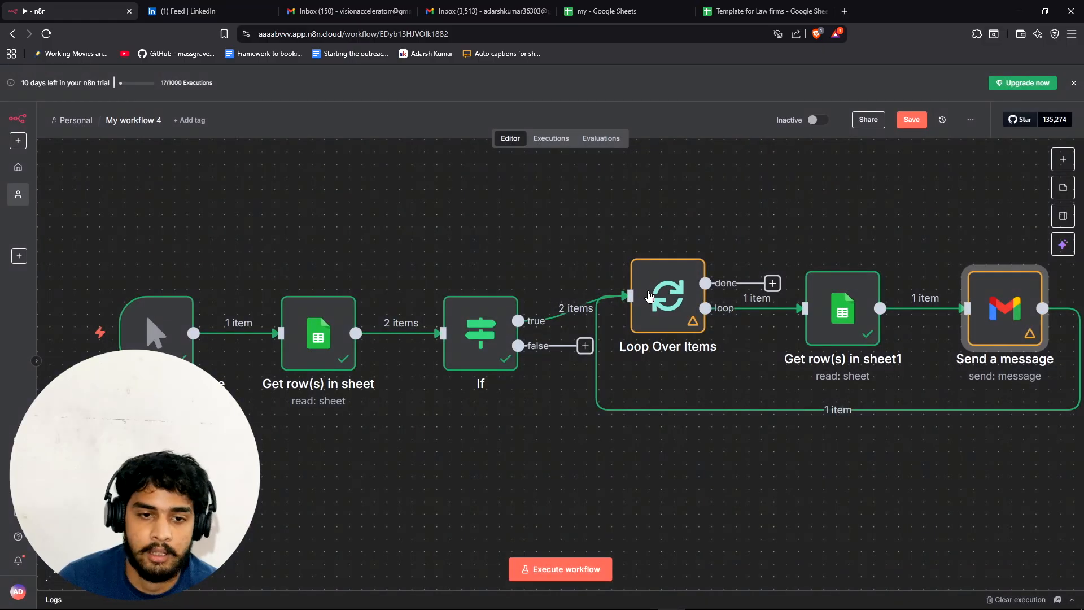
- Examine the {{FirstName}} placeholder in the Body cell B2 of the "Template for Law firms" sheet, and return to n8n
scroll(699, 462, down, 3)
click(756, 10)
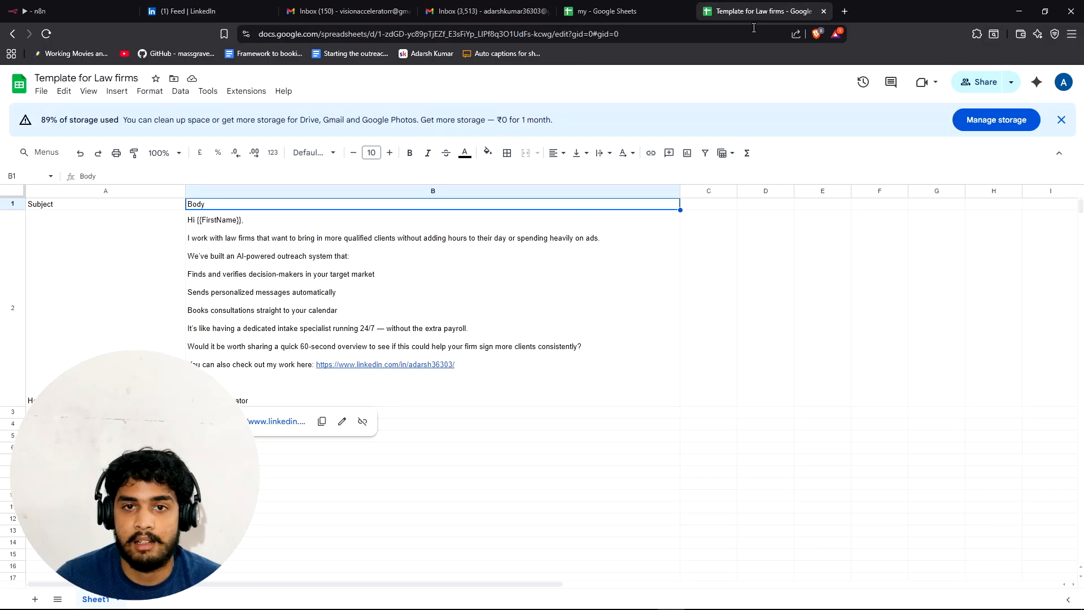
click(221, 221)
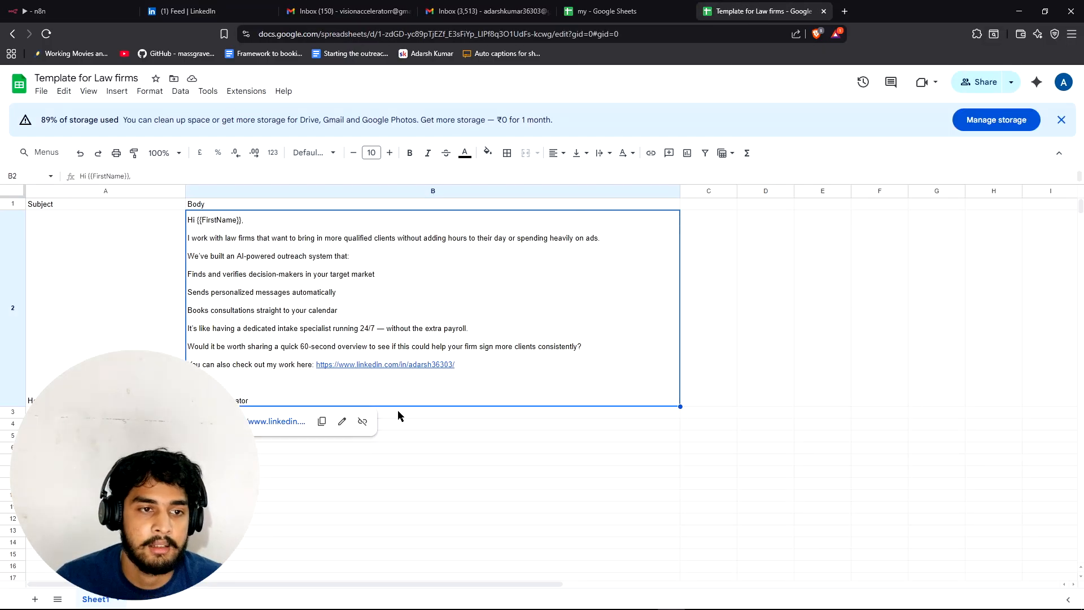
key(Return)
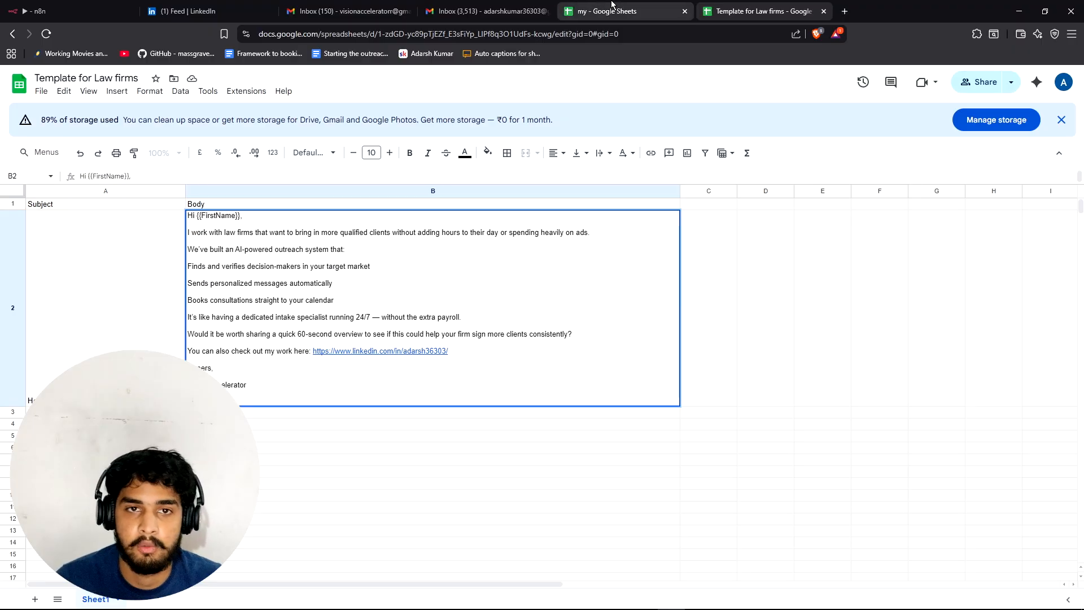
click(63, 9)
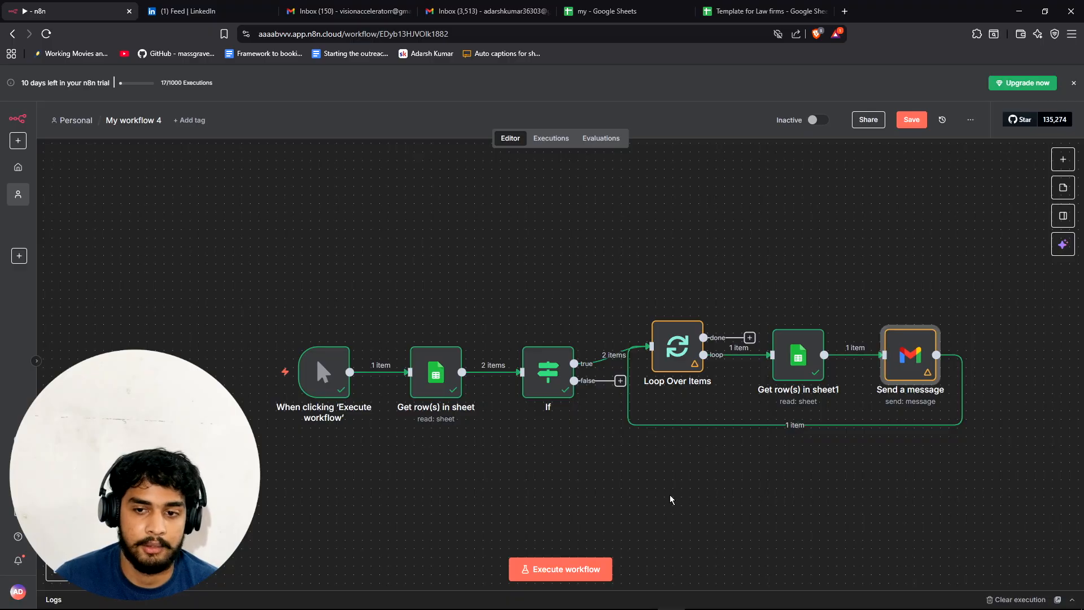
- Switch to LinkedIn, view the account's own profile page, and return to the n8n workflow
click(186, 11)
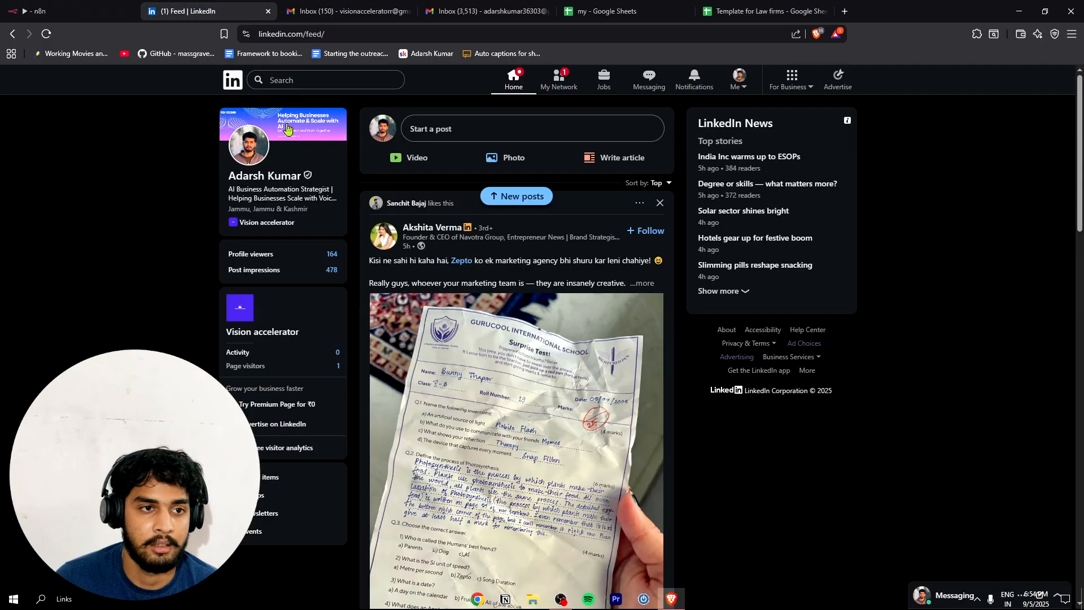
click(266, 143)
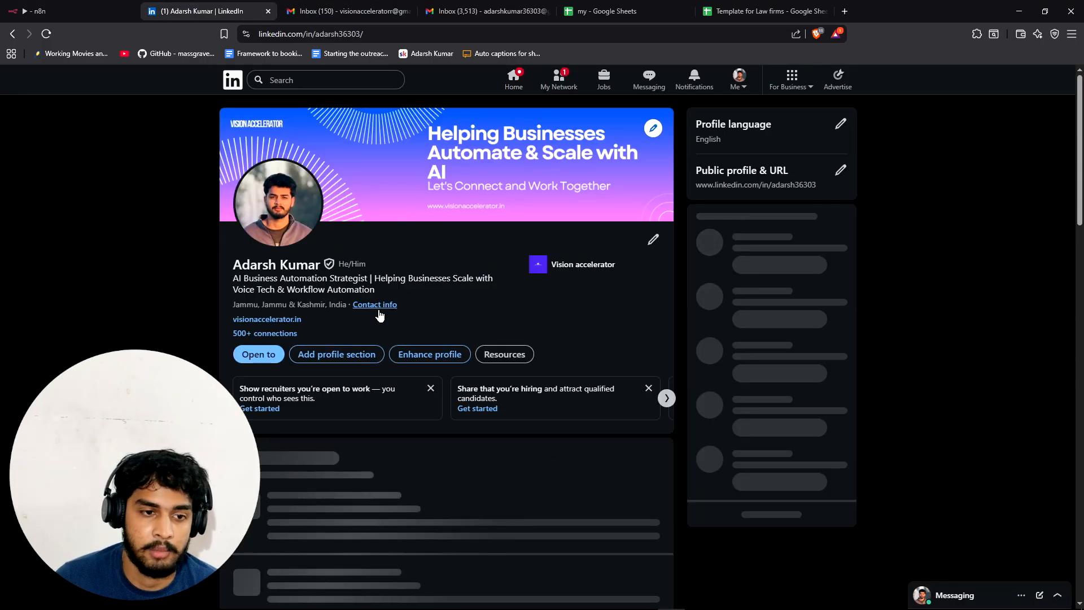
scroll(368, 314, down, 3)
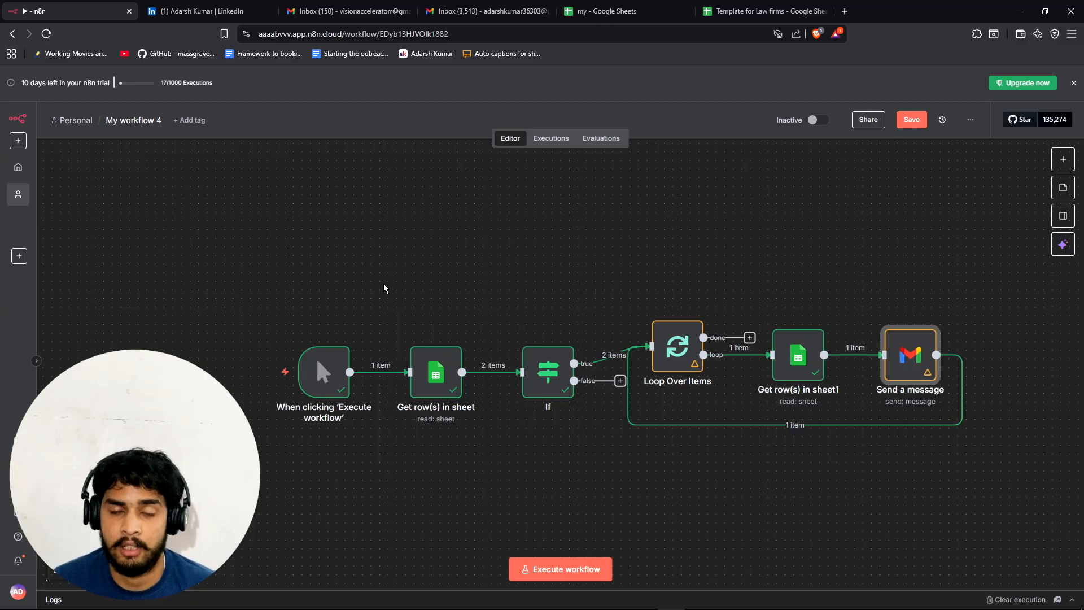
click(186, 11)
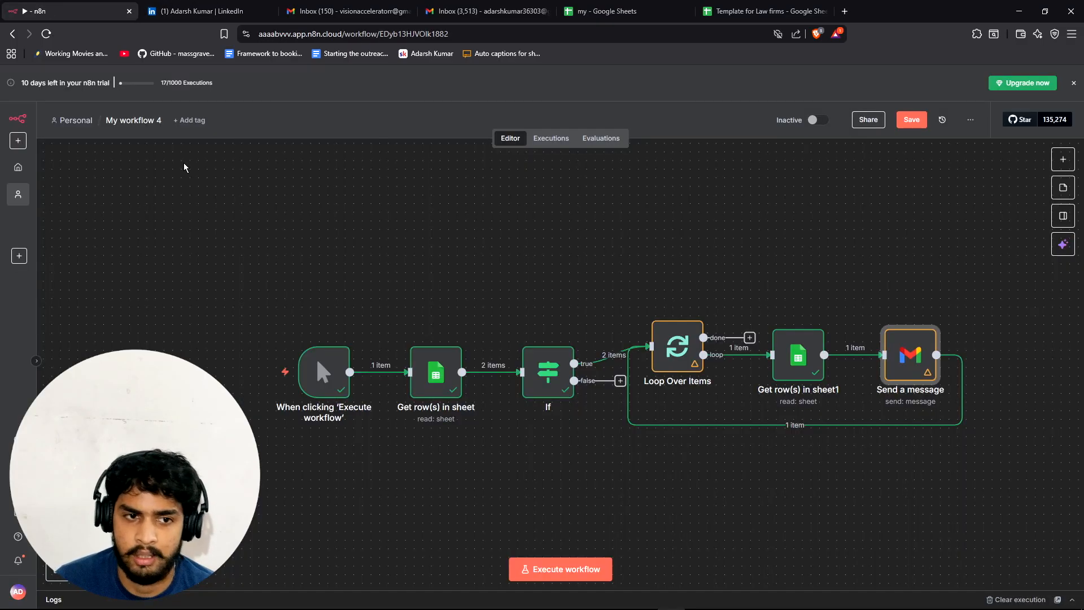